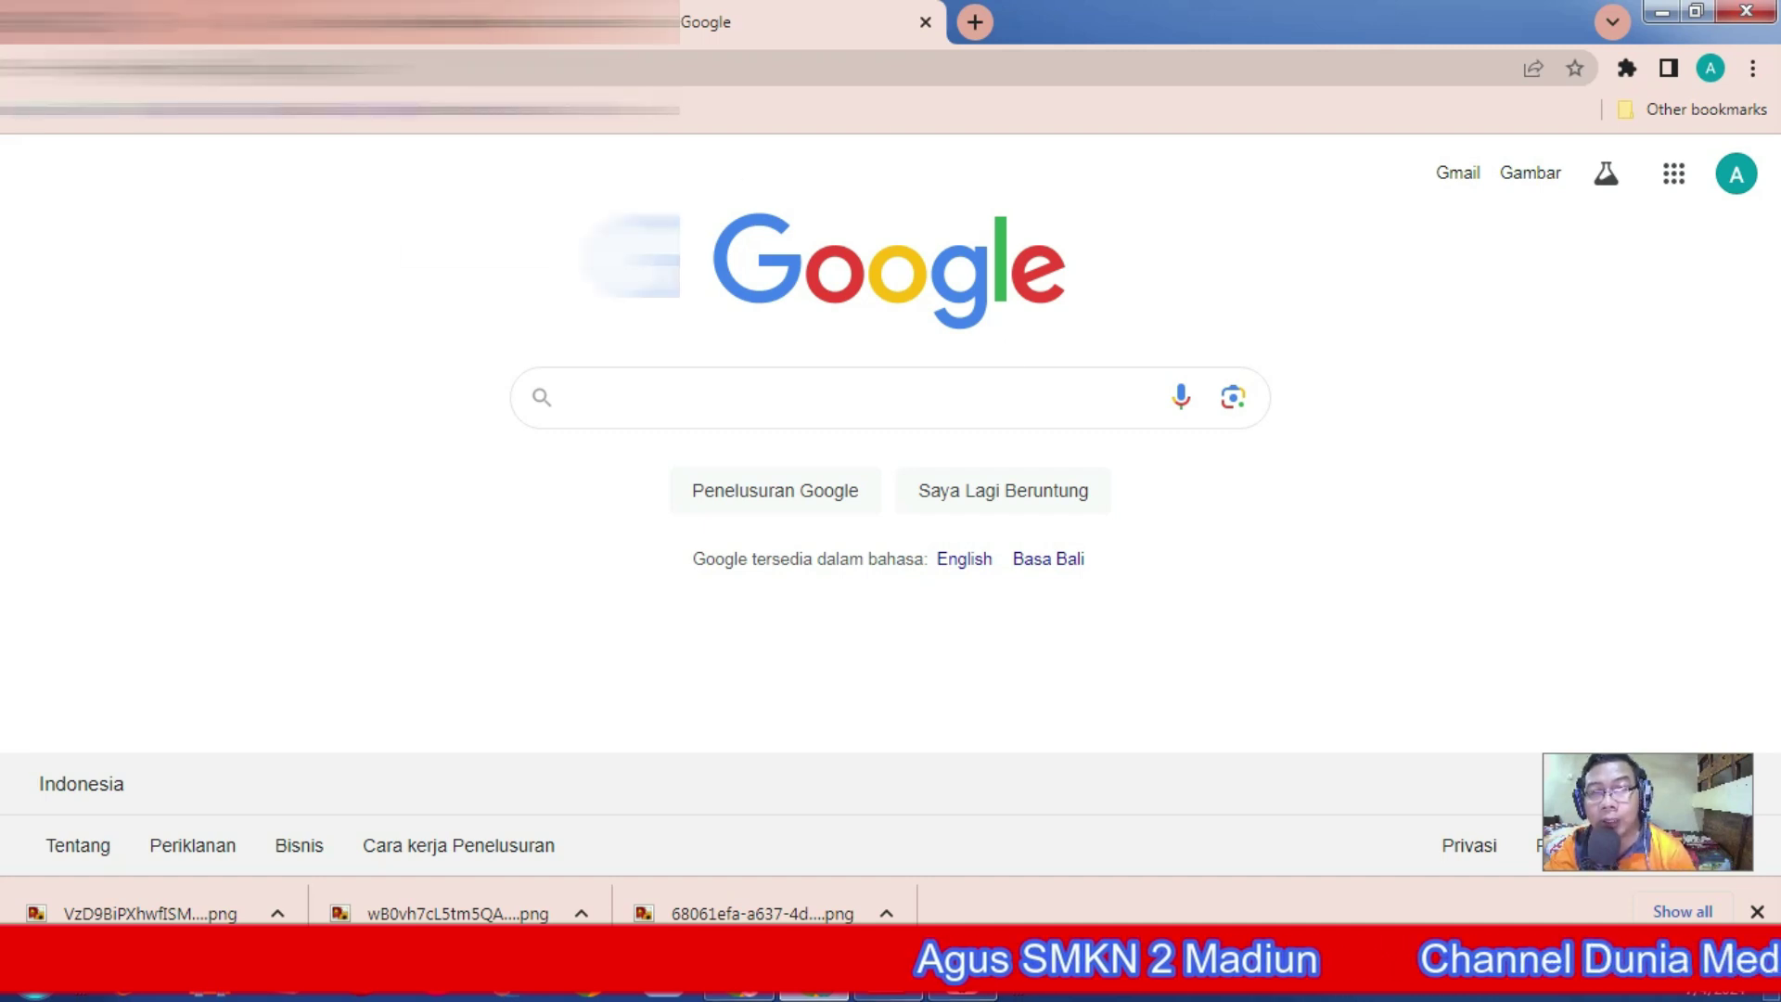
- Go to the Faceswapper.ai page, open its Face Cutter tool and look over the upload area
click(420, 22)
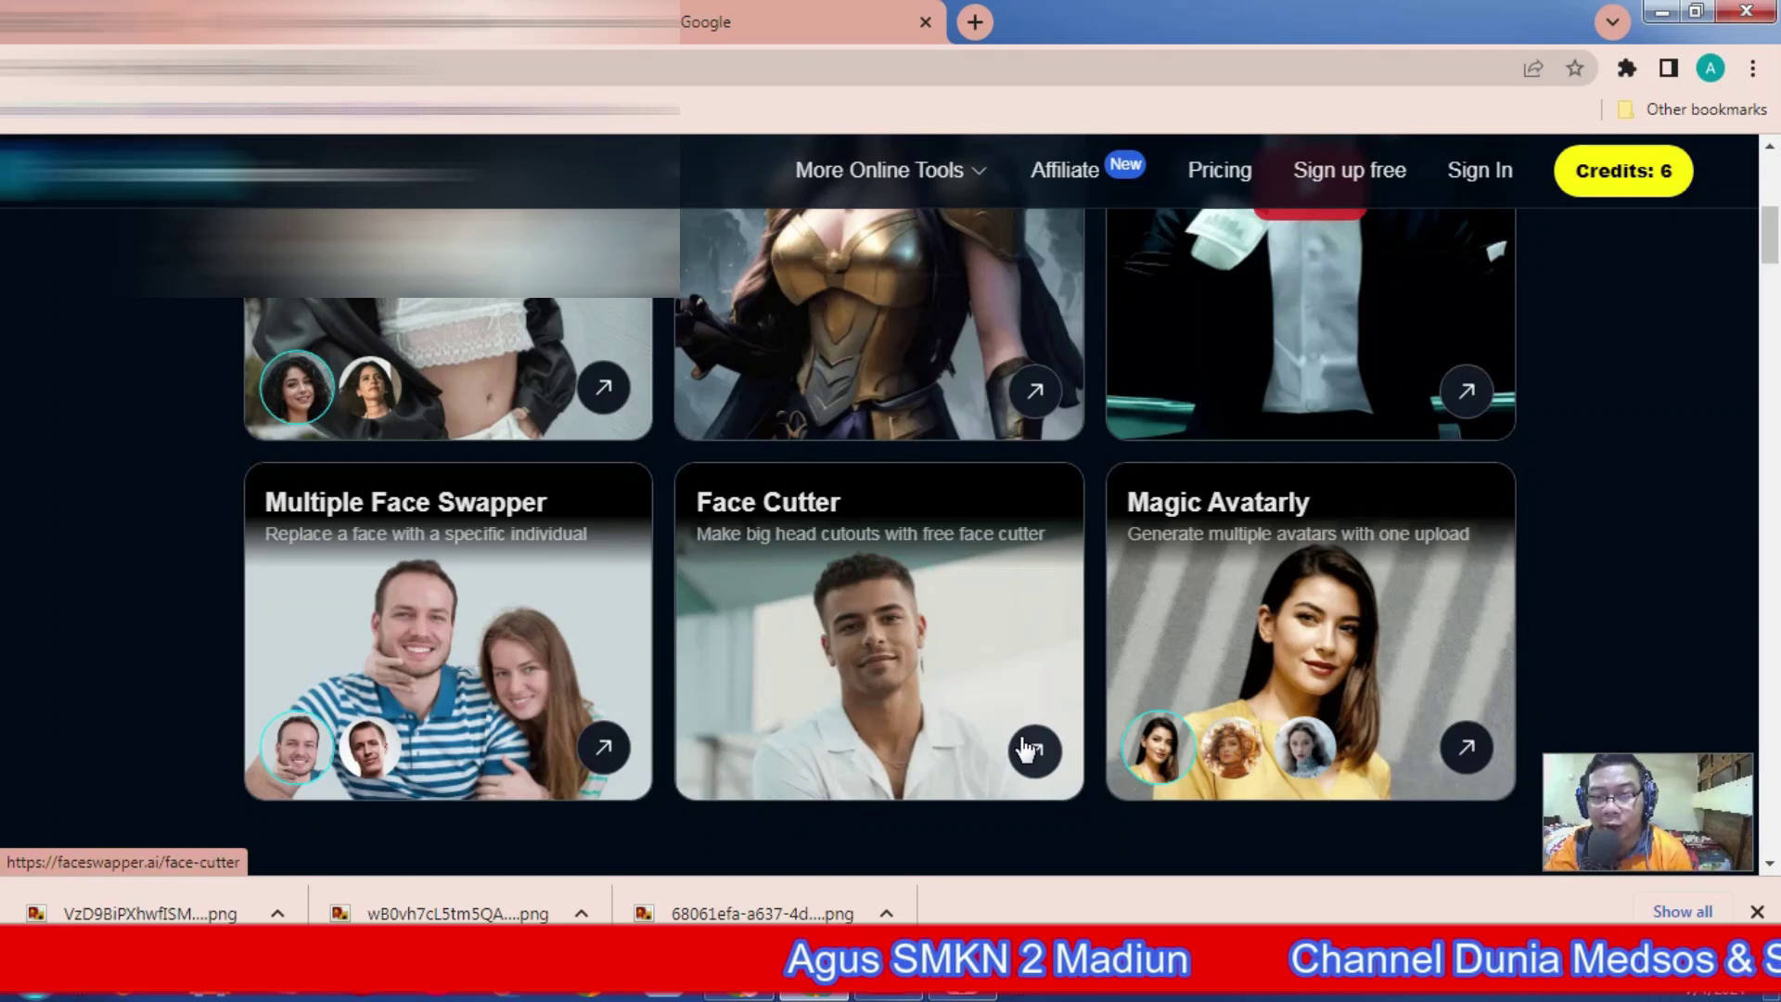
scroll(1025, 747, down, 1)
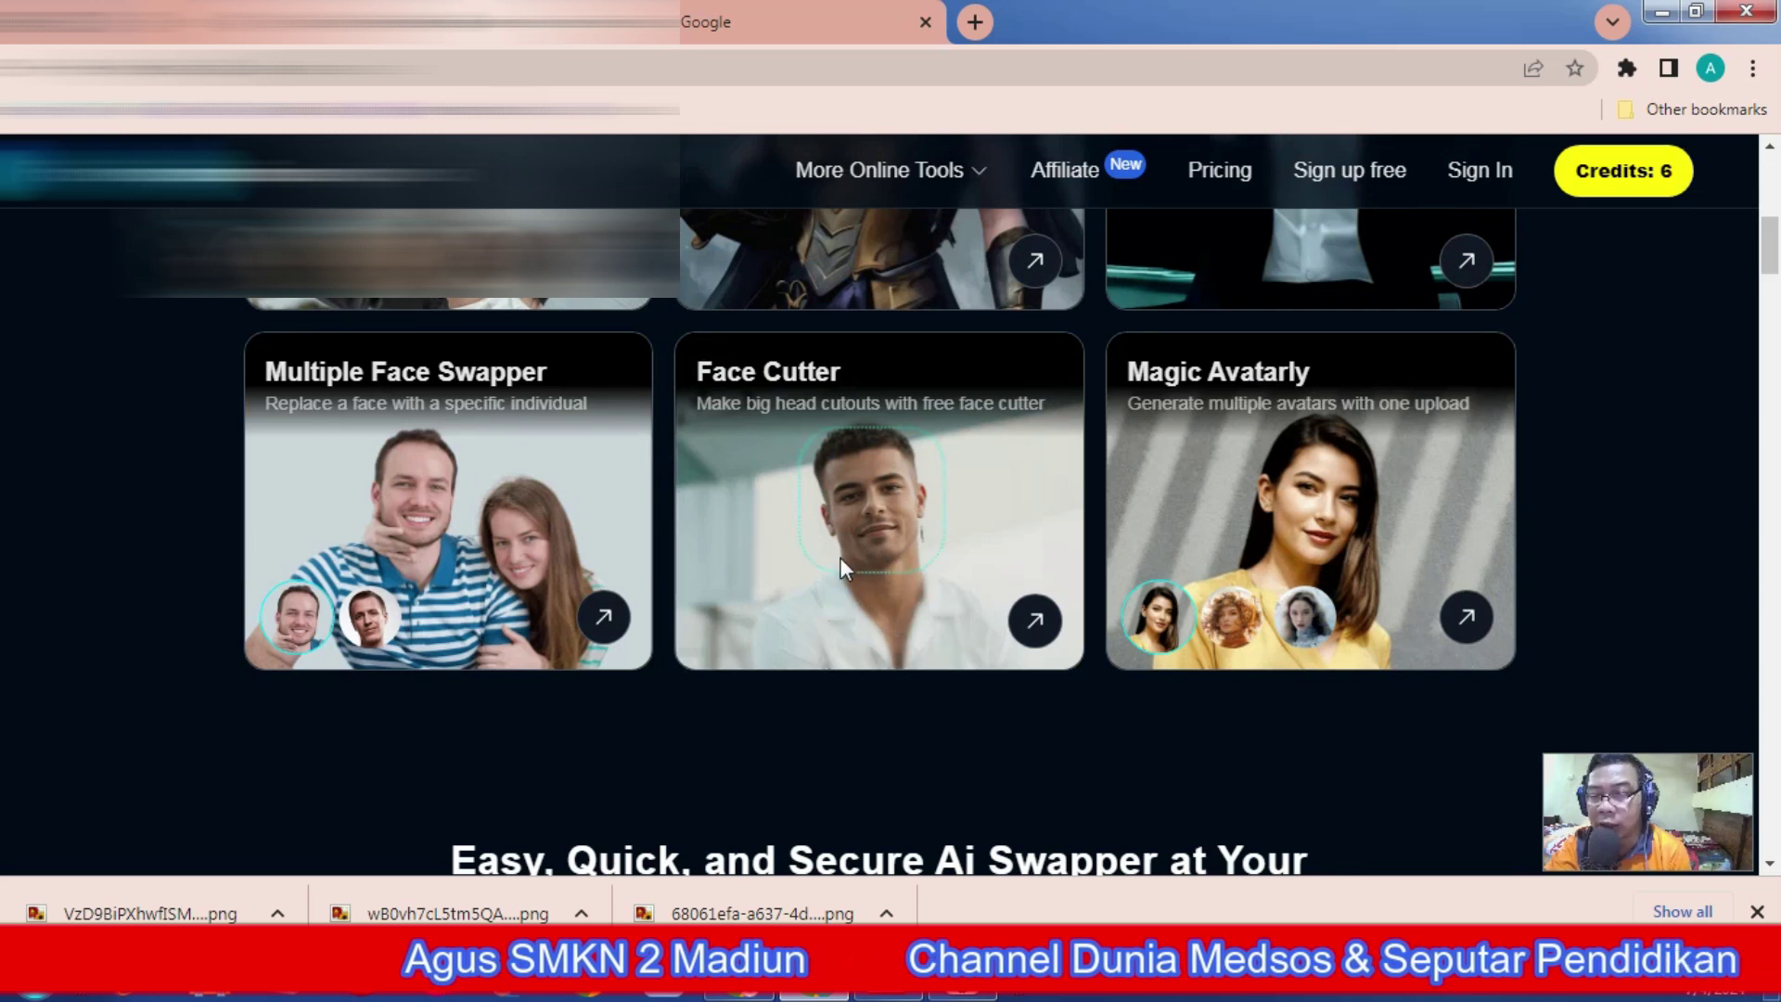
click(784, 376)
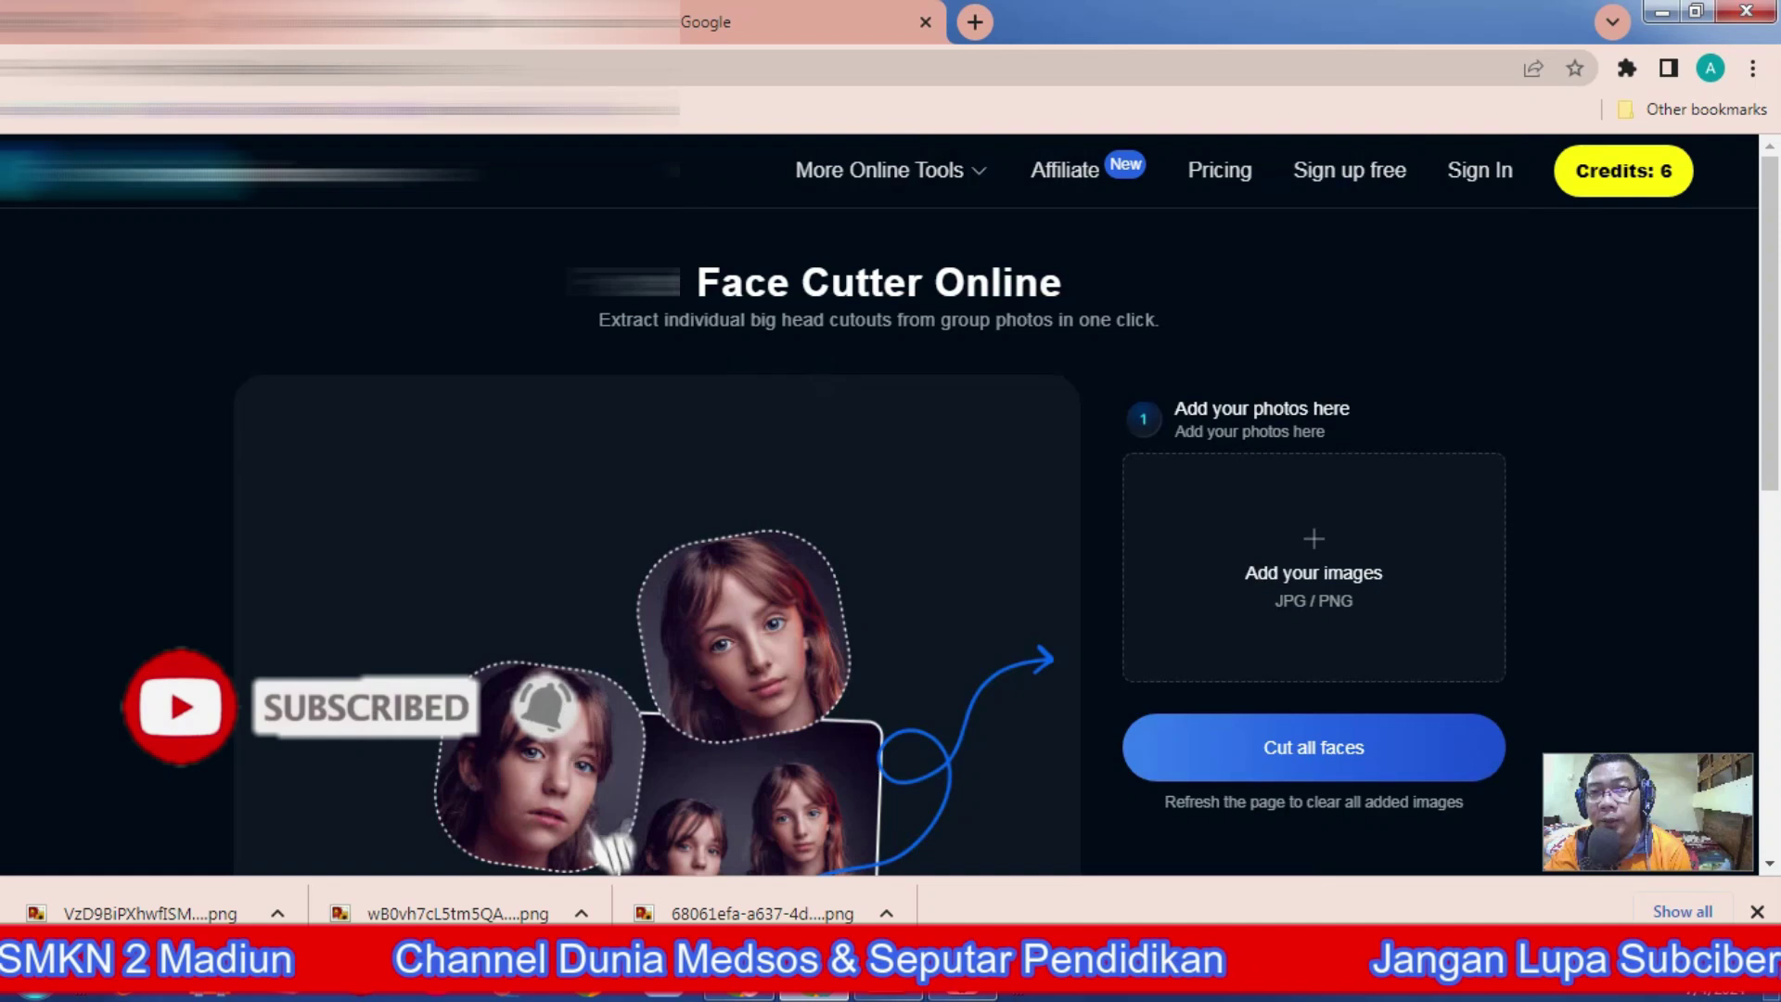
scroll(839, 565, down, 3)
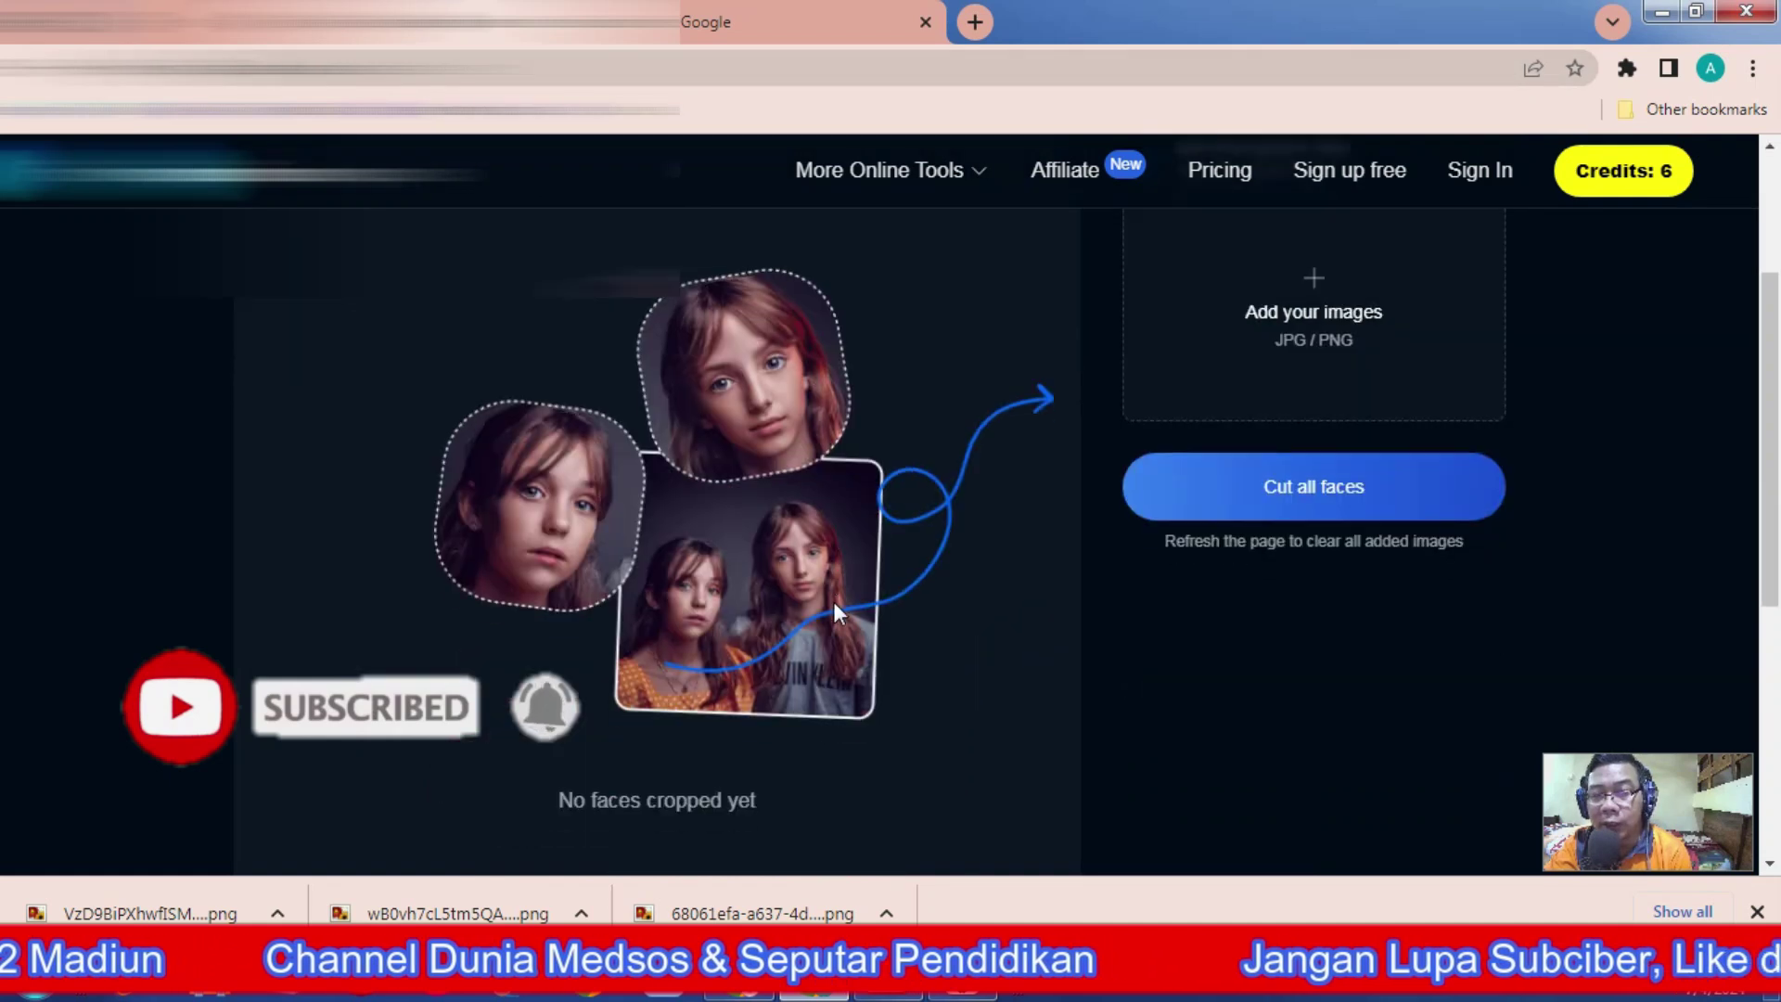
scroll(839, 612, up, 3)
scroll(839, 612, down, 2)
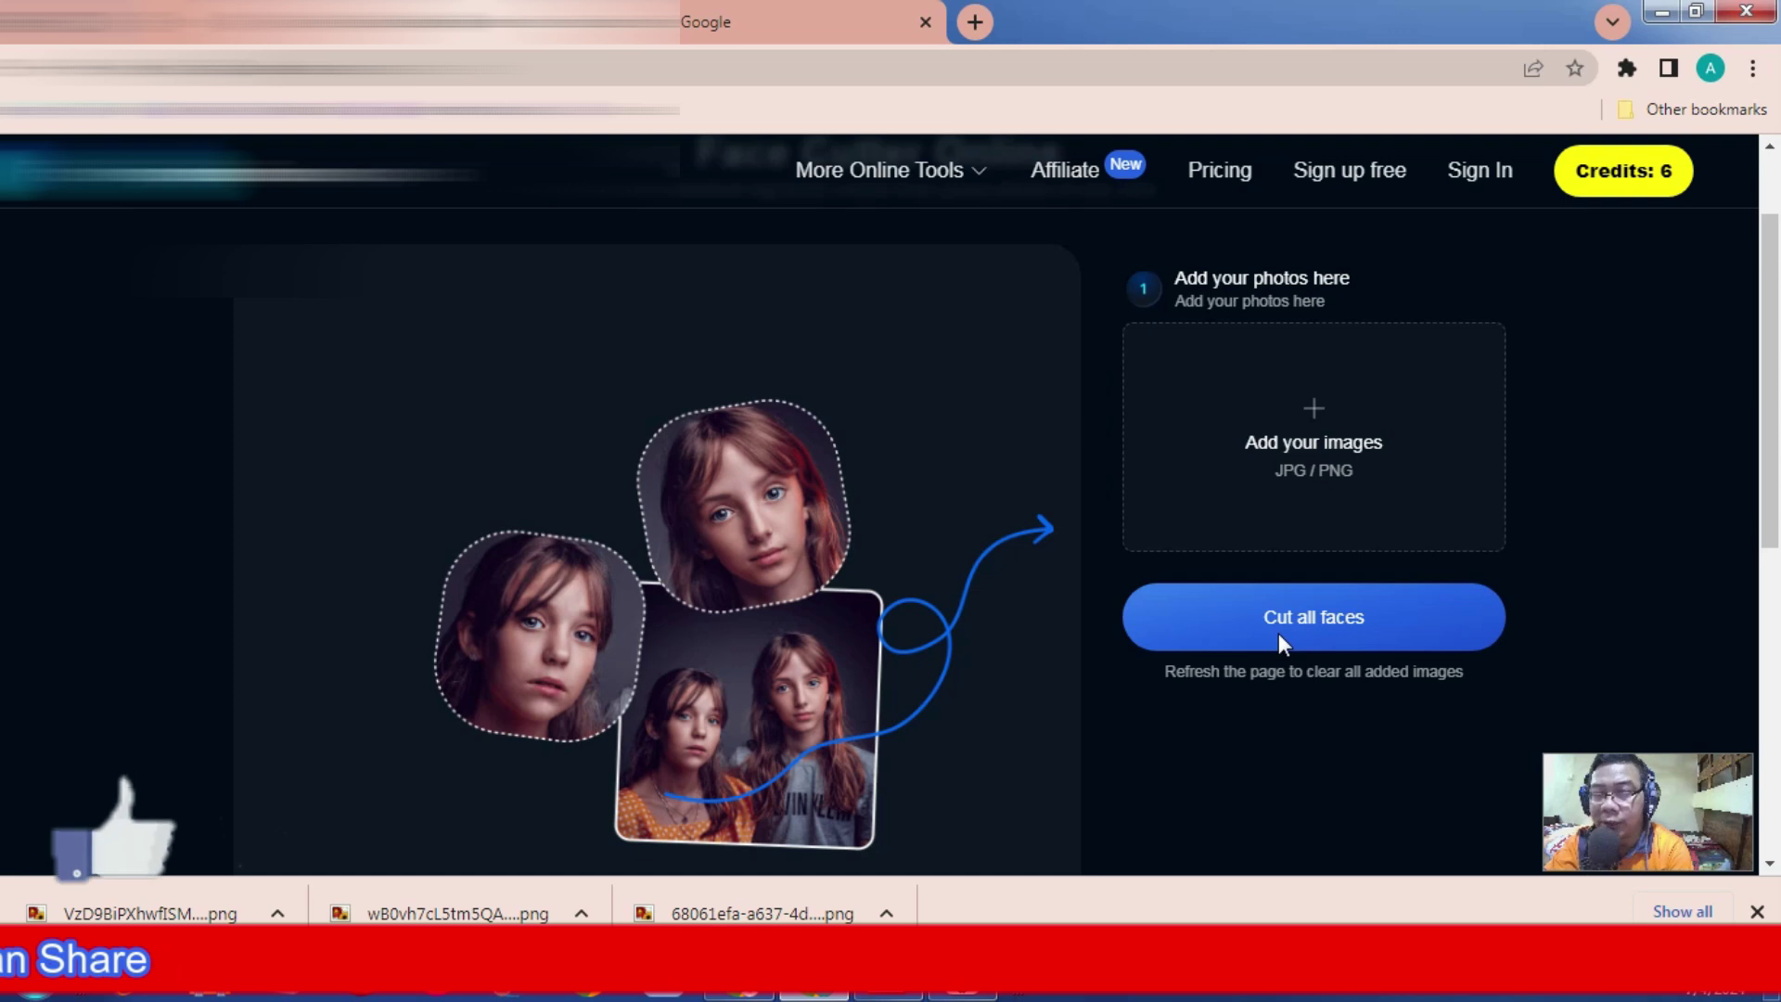
- Add the photo pramu3 from the Pictures folder to Face Cutter and cut out its faces
click(1319, 432)
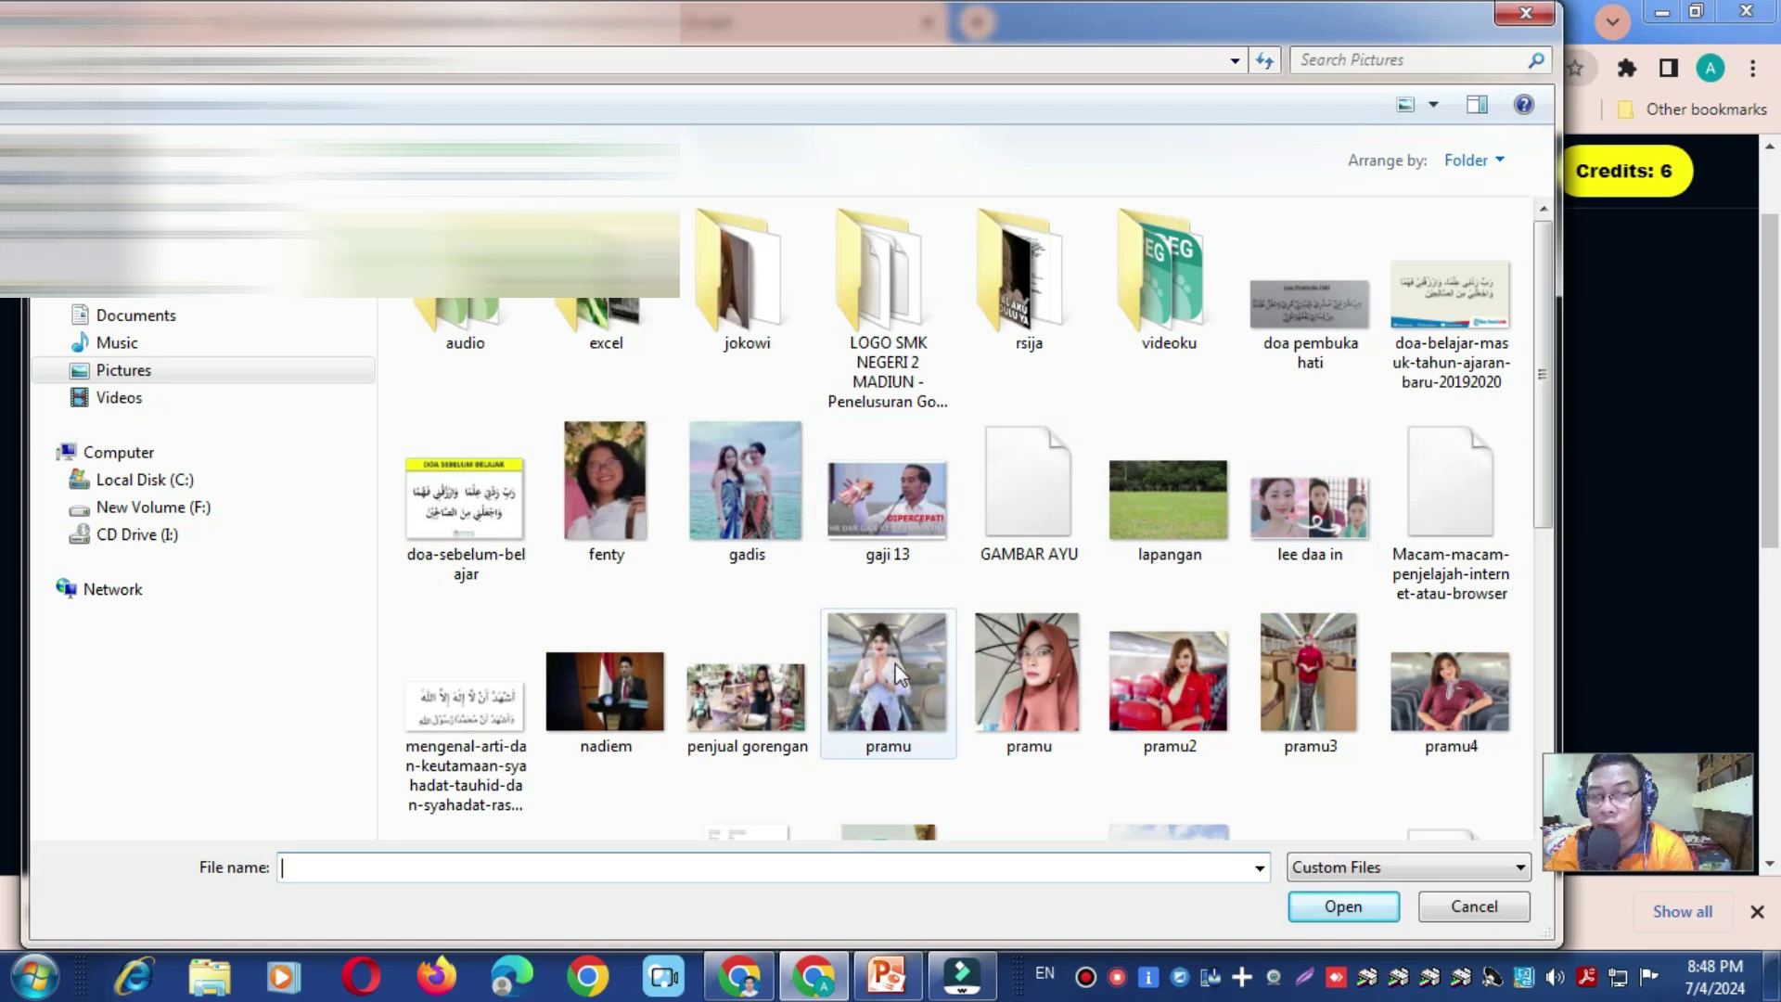
click(1160, 694)
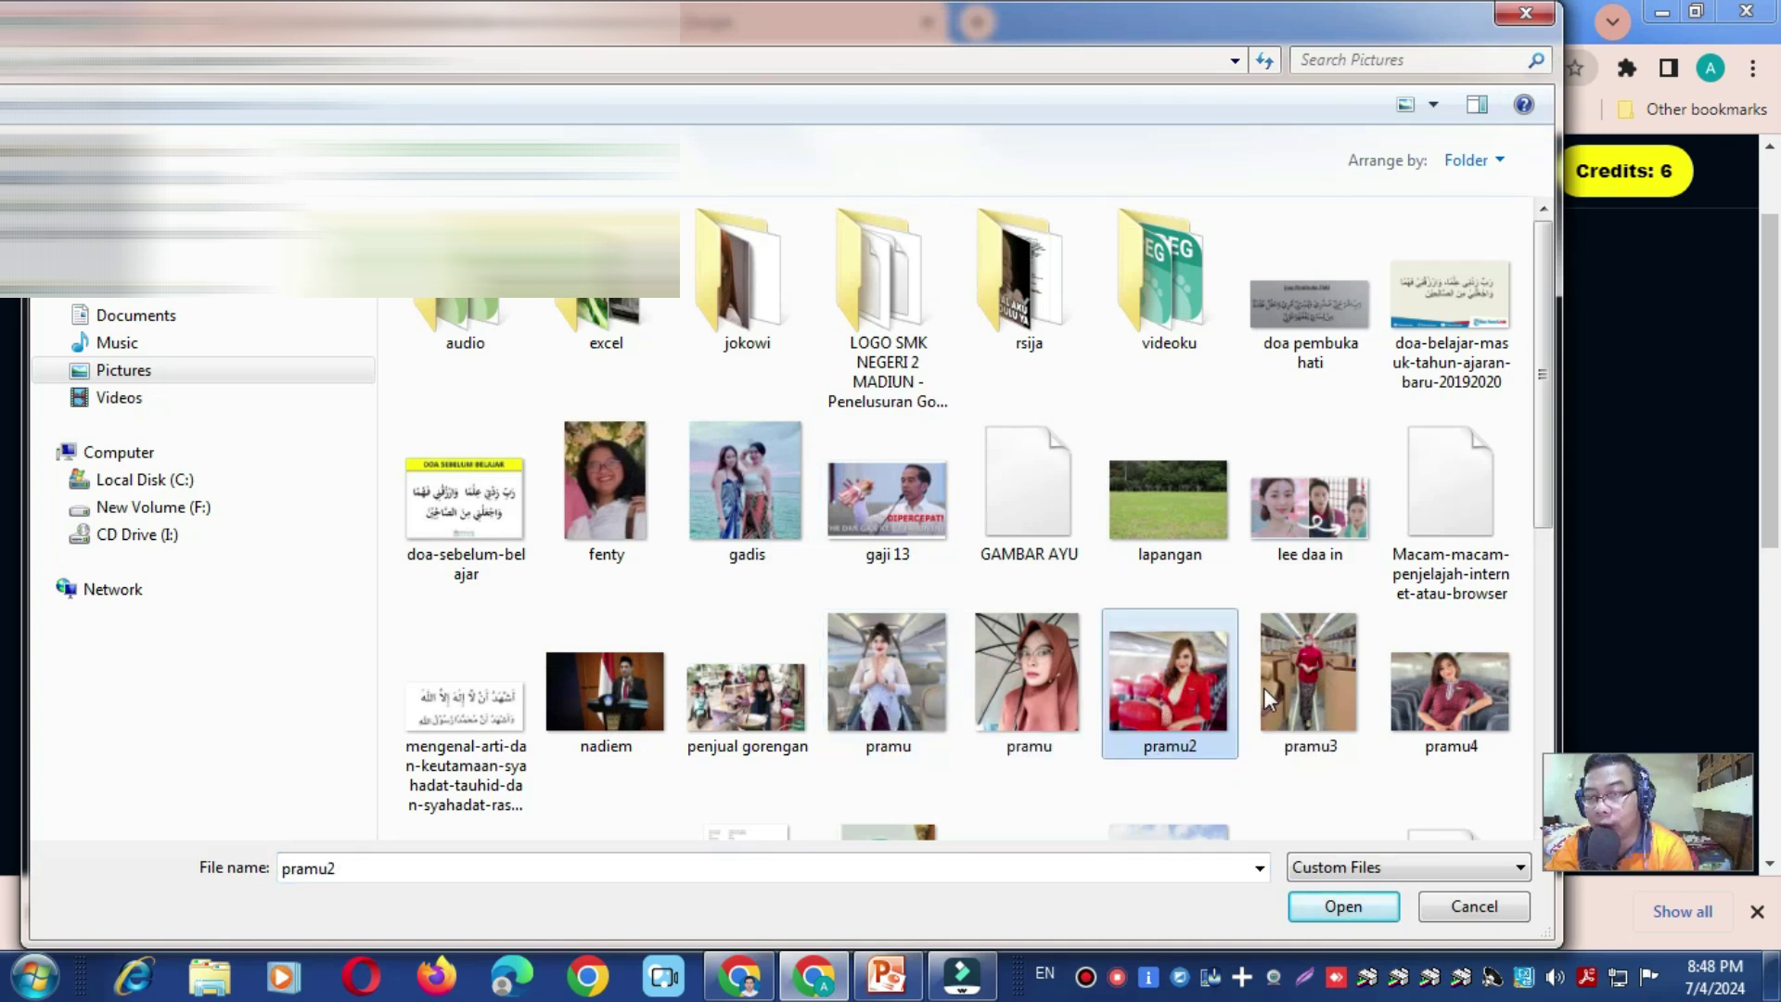
click(1301, 671)
click(1339, 905)
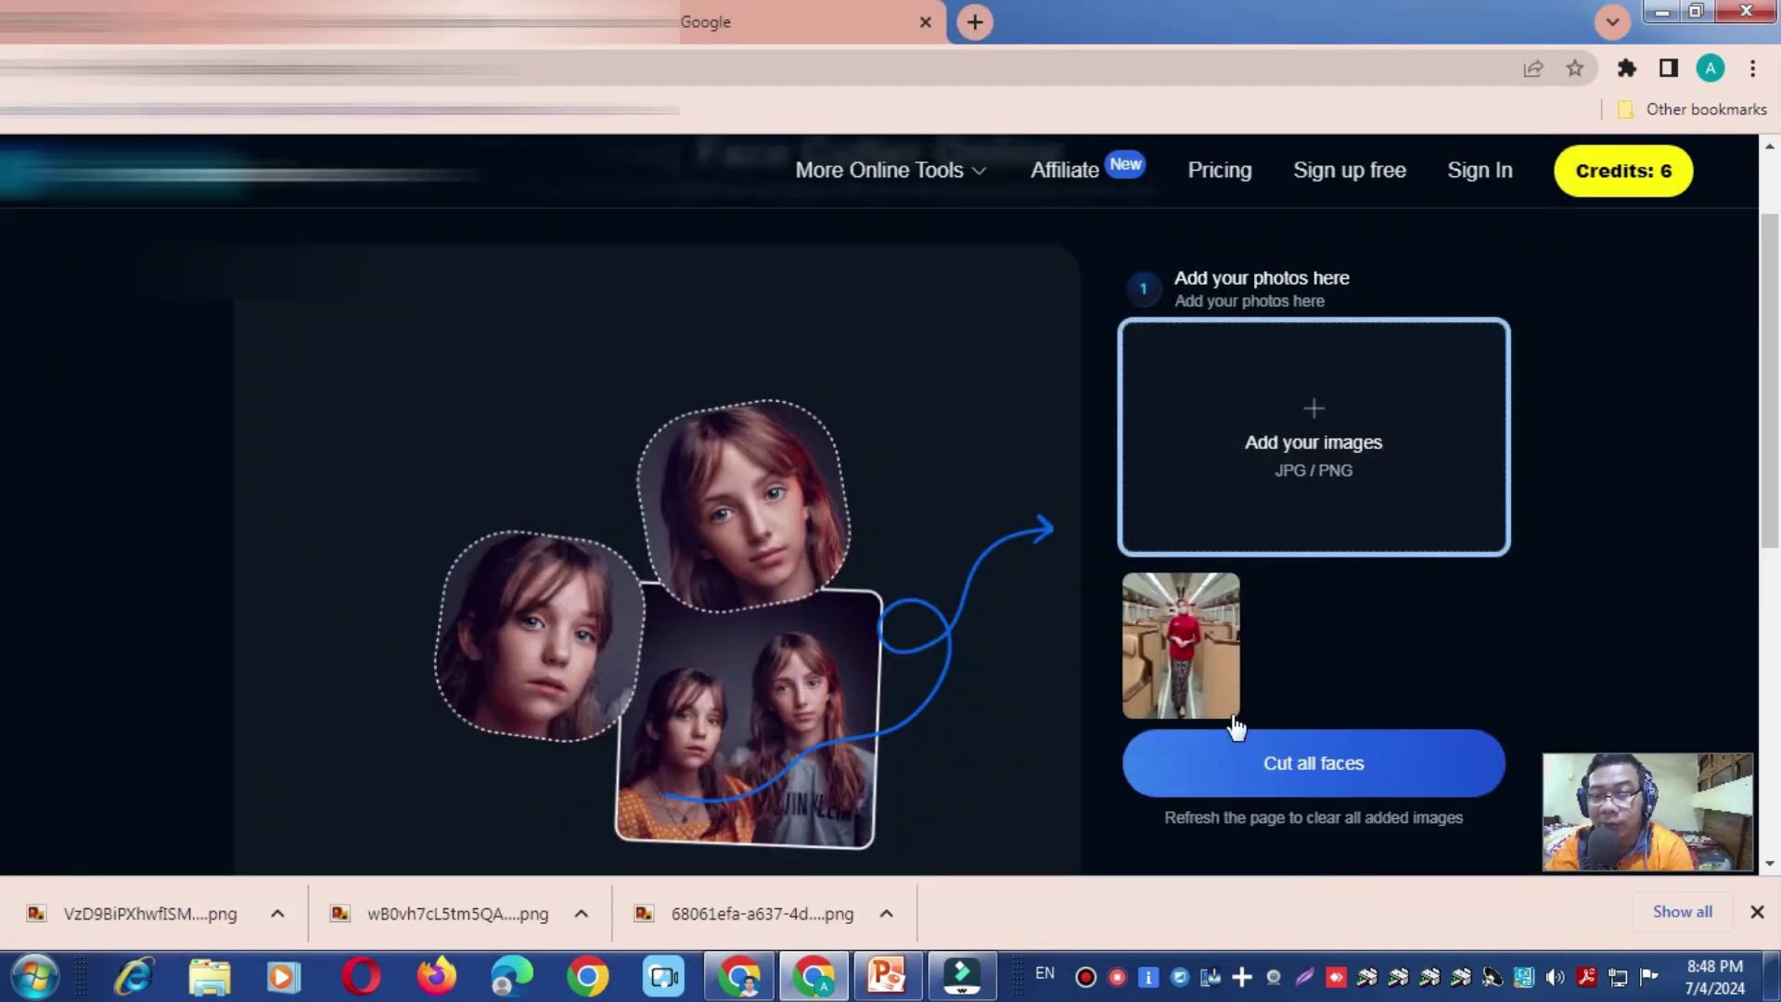
click(1277, 785)
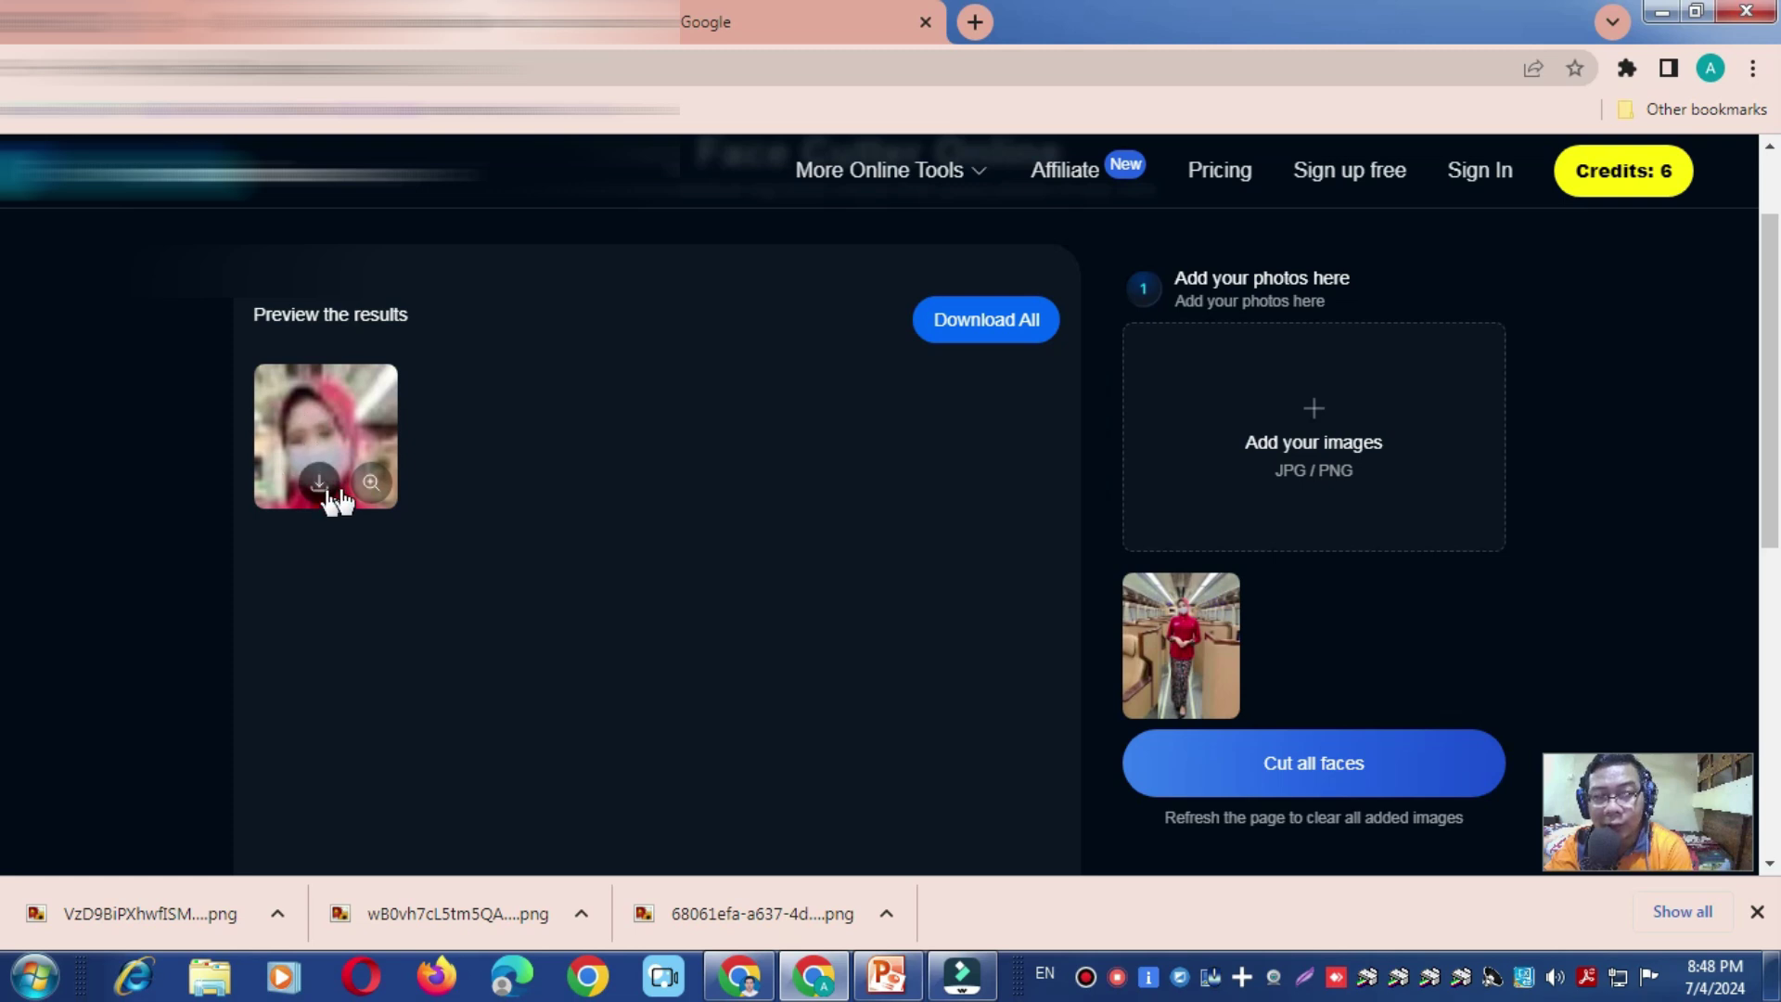
- View the cropped face enlarged, close the preview and download the cutout
click(371, 484)
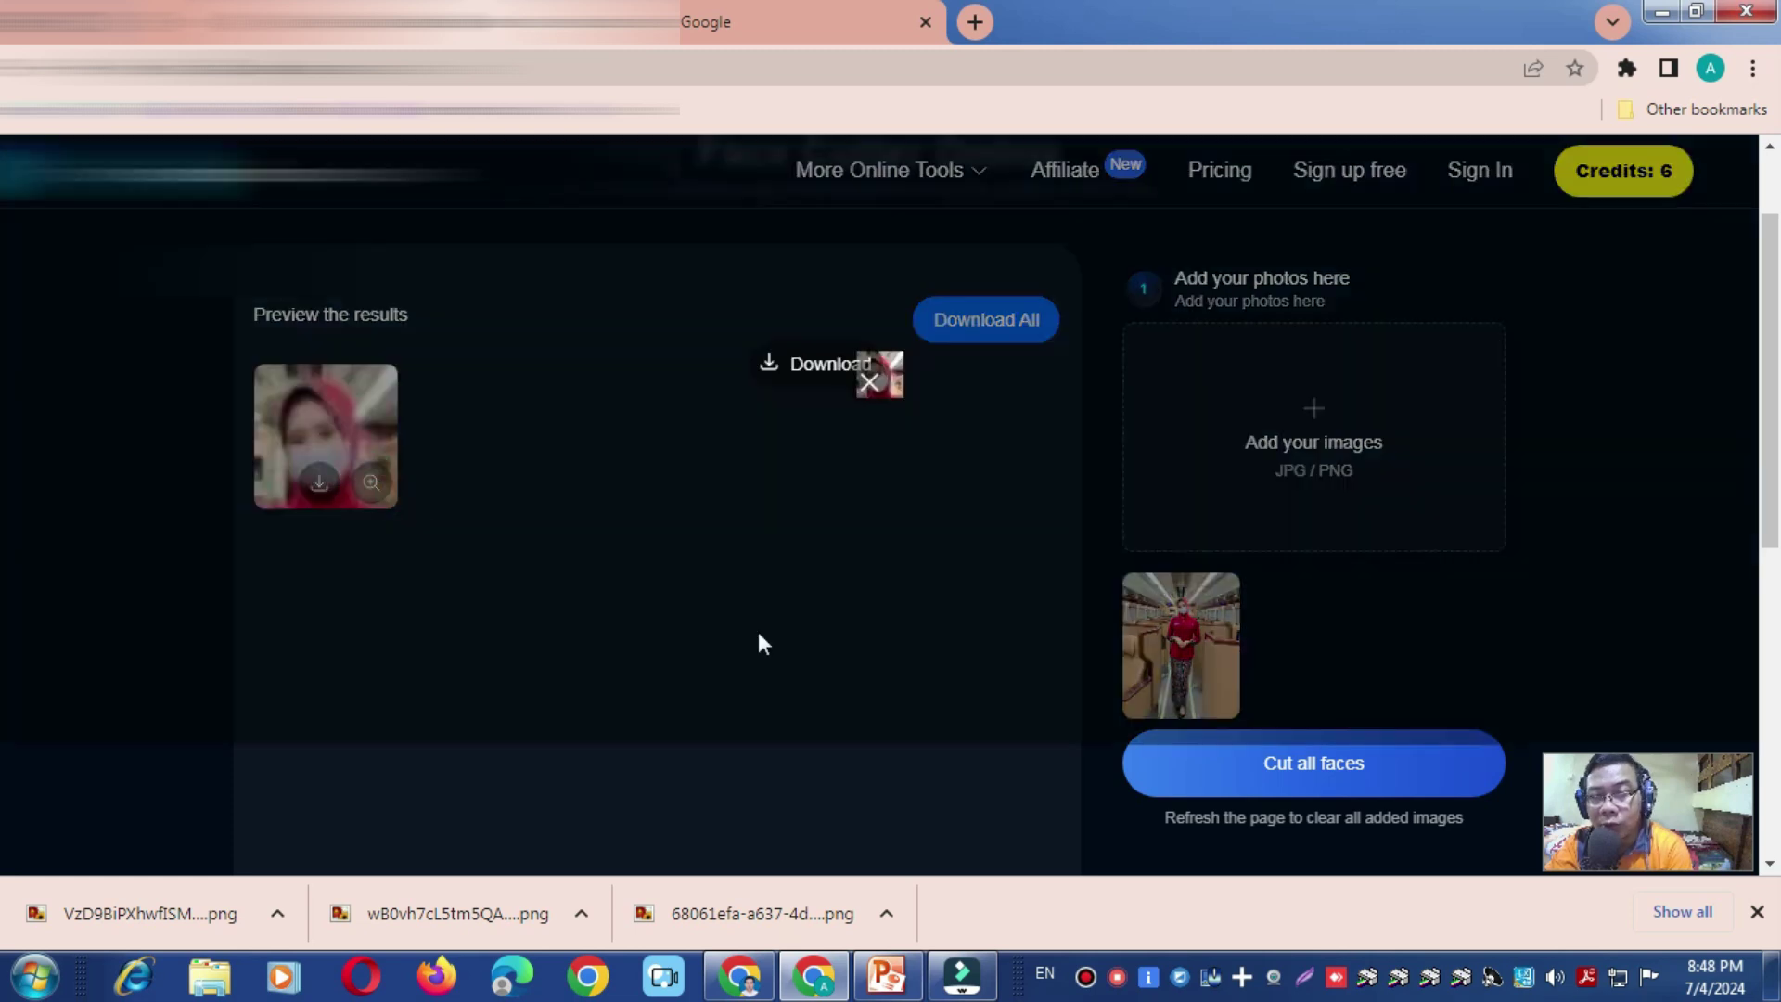
click(869, 382)
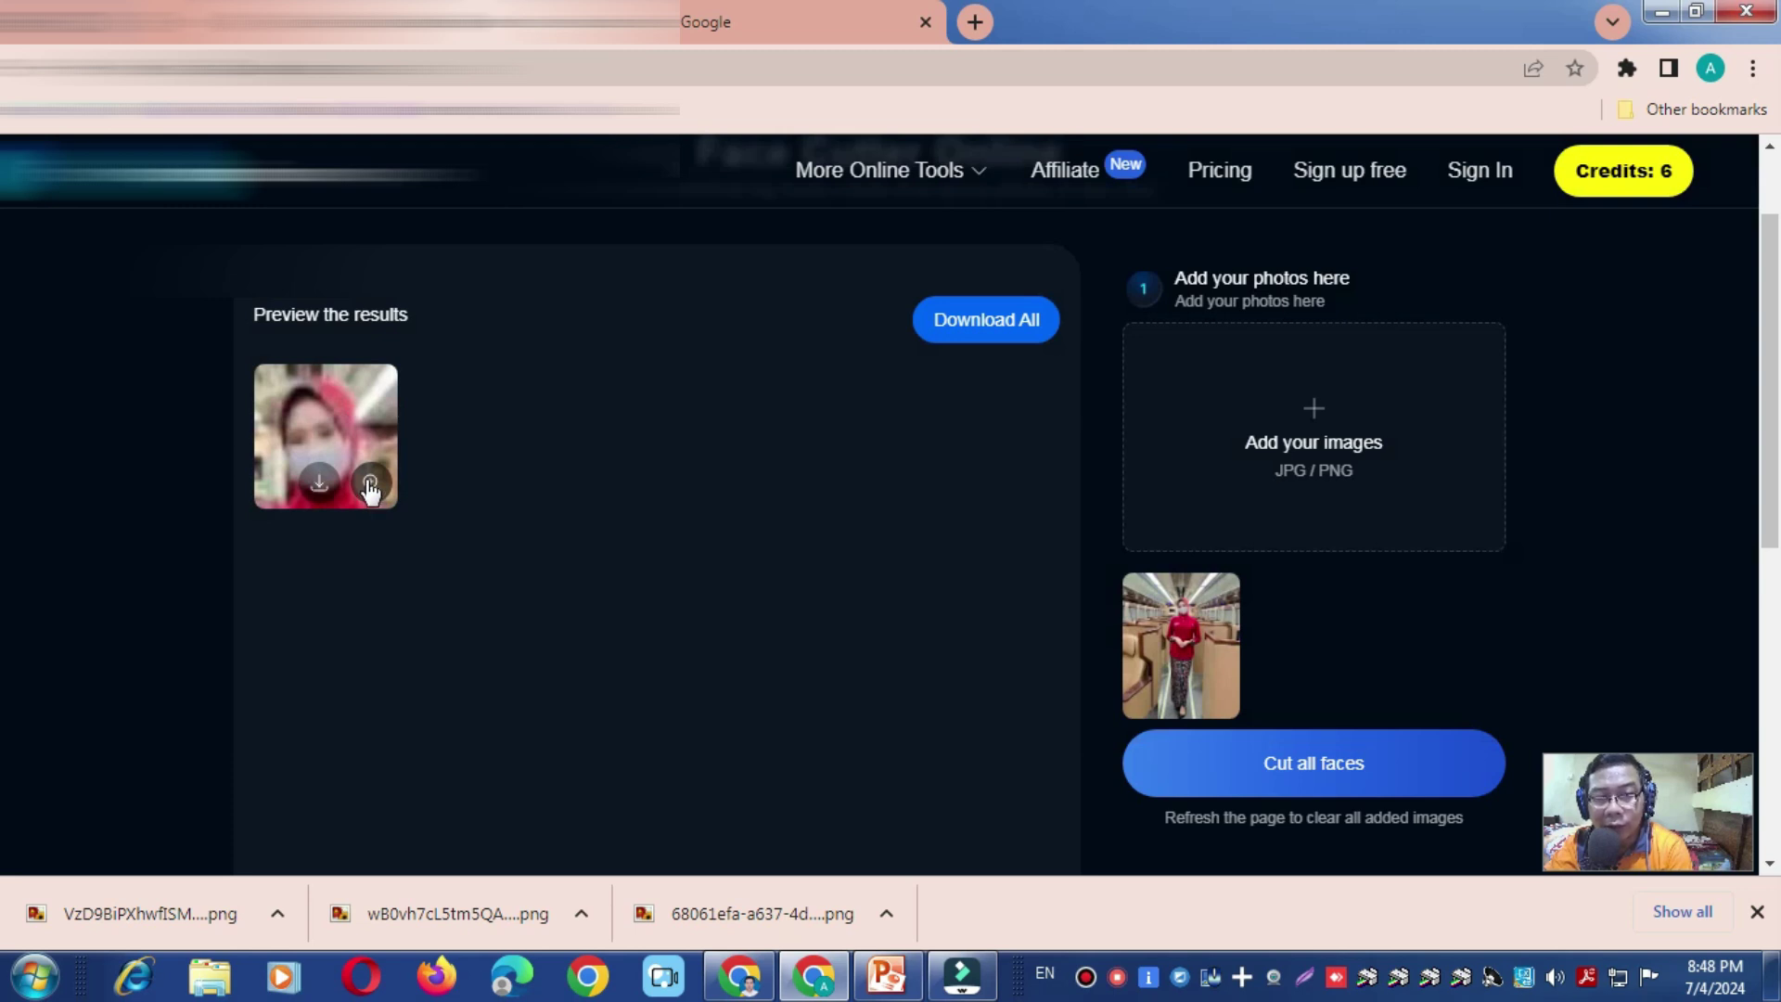
click(319, 483)
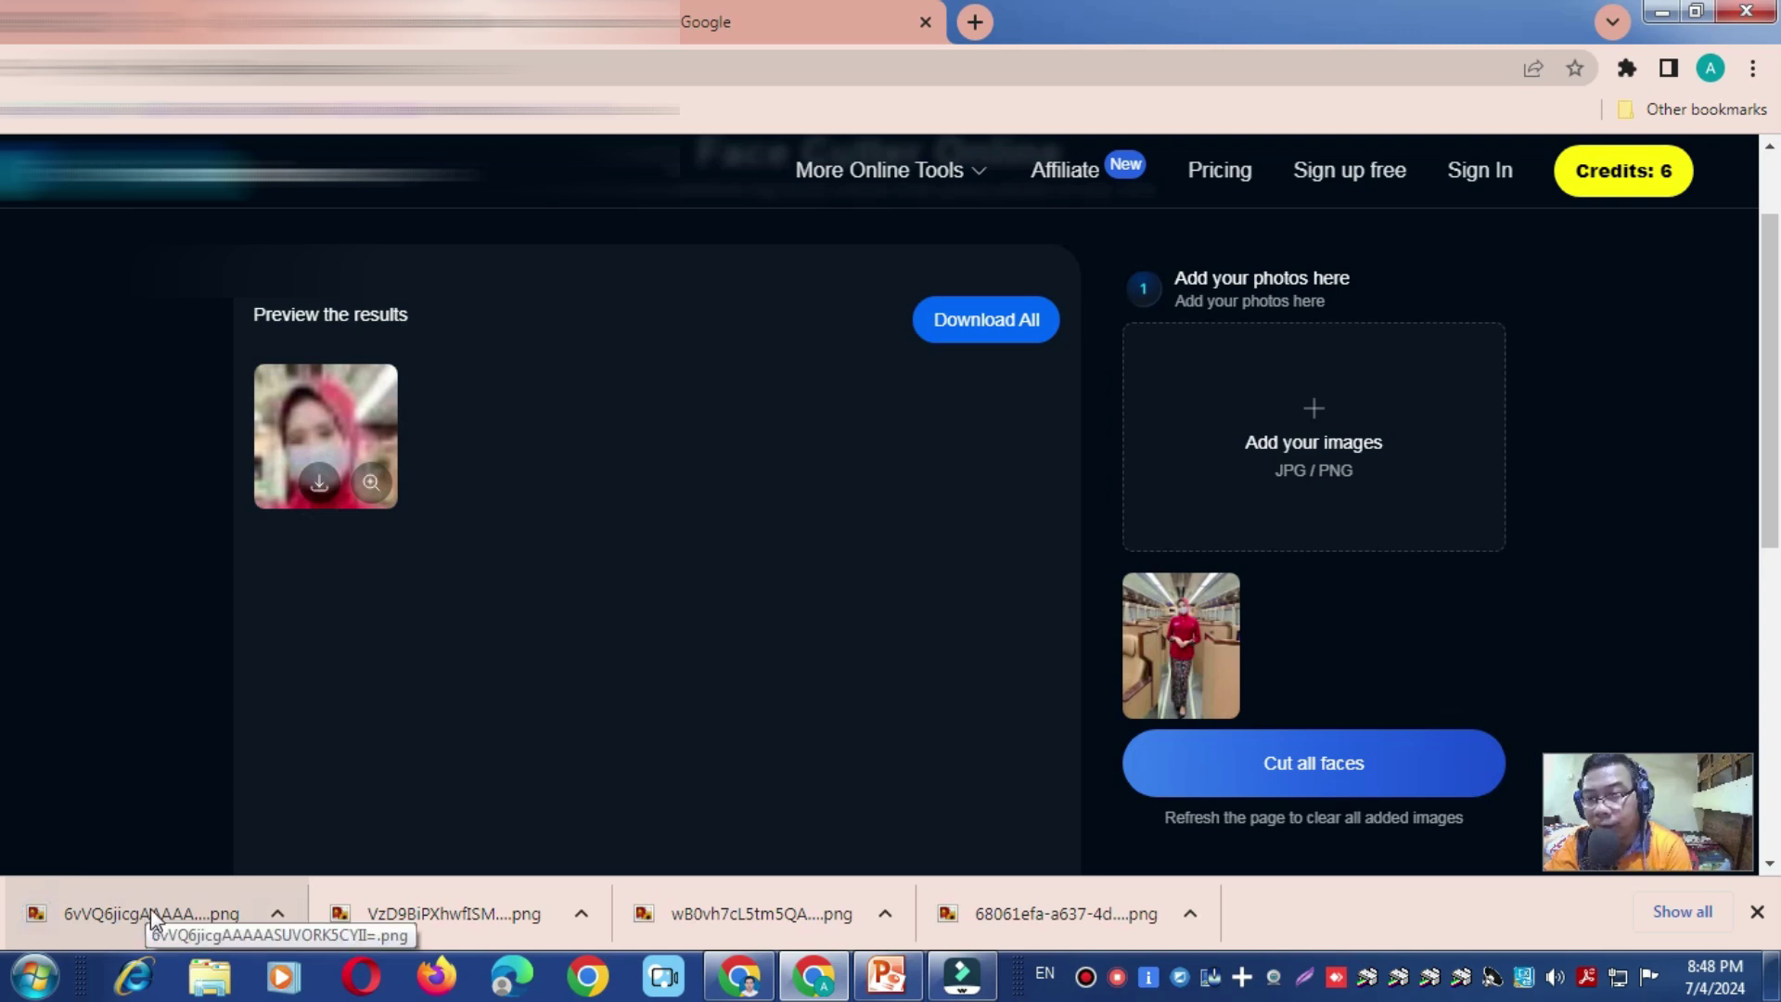
- Add the wedding couple photo from the Downloads folder to Face Cutter and cut out all faces
click(1315, 434)
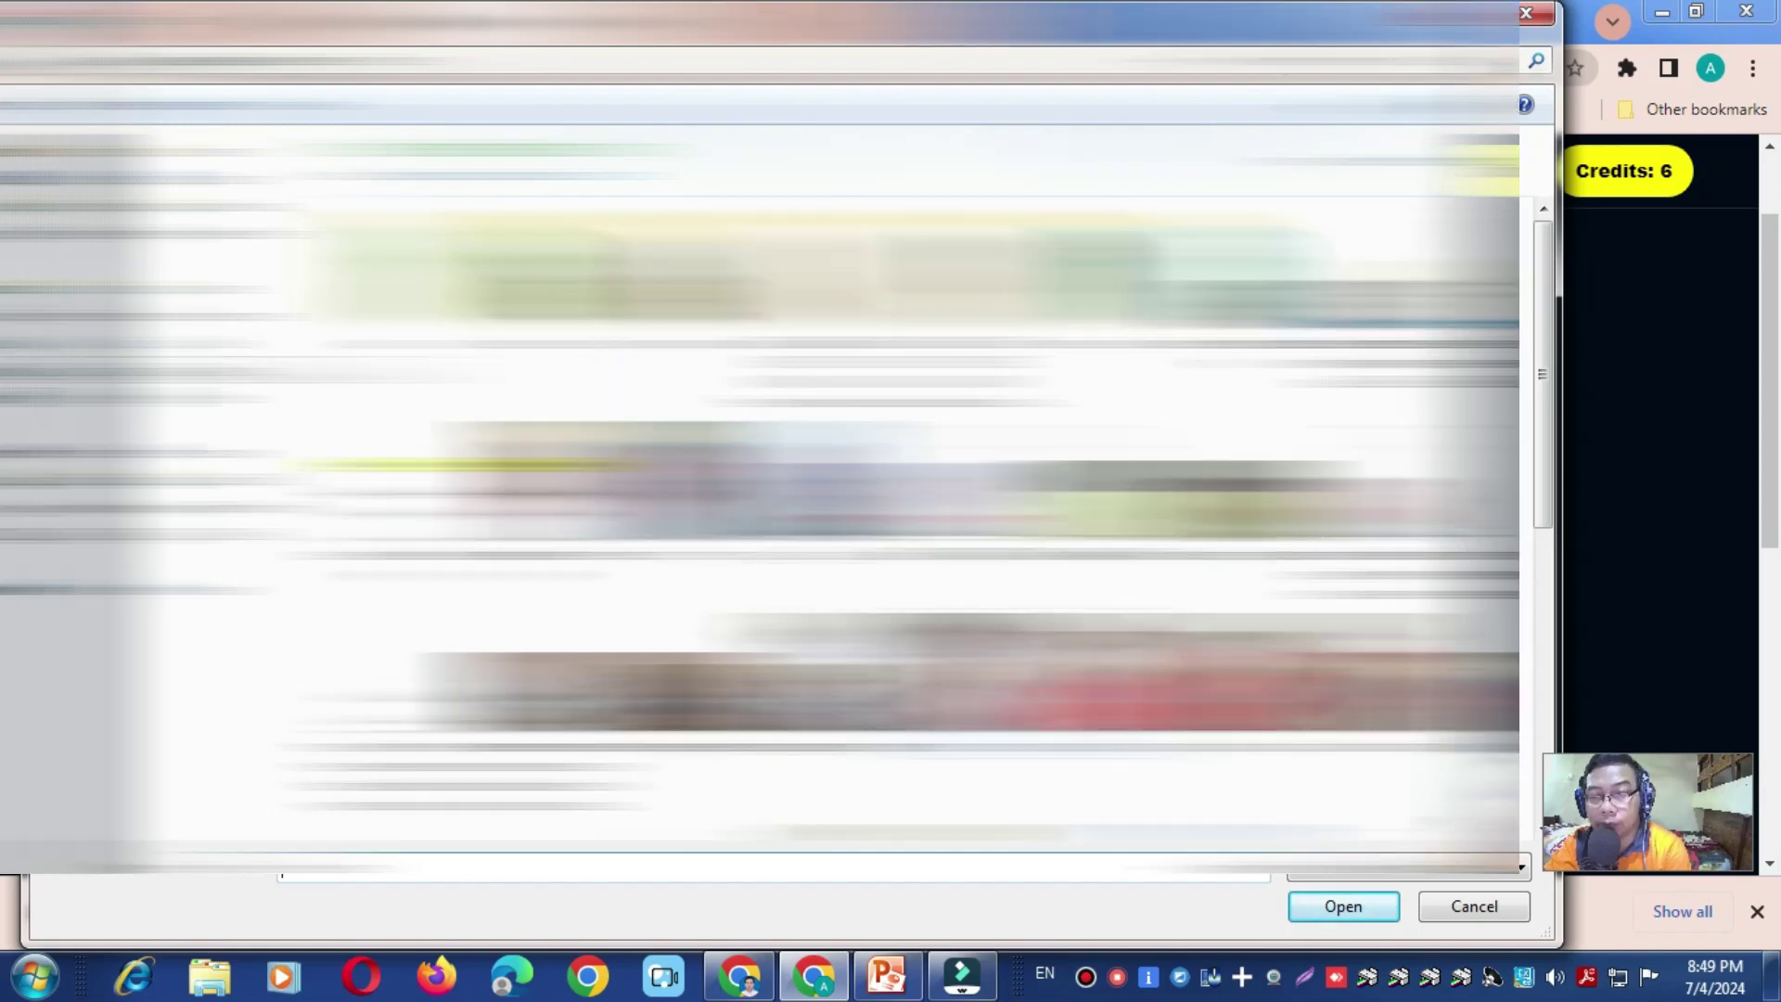
click(1038, 705)
scroll(900, 519, down, 5)
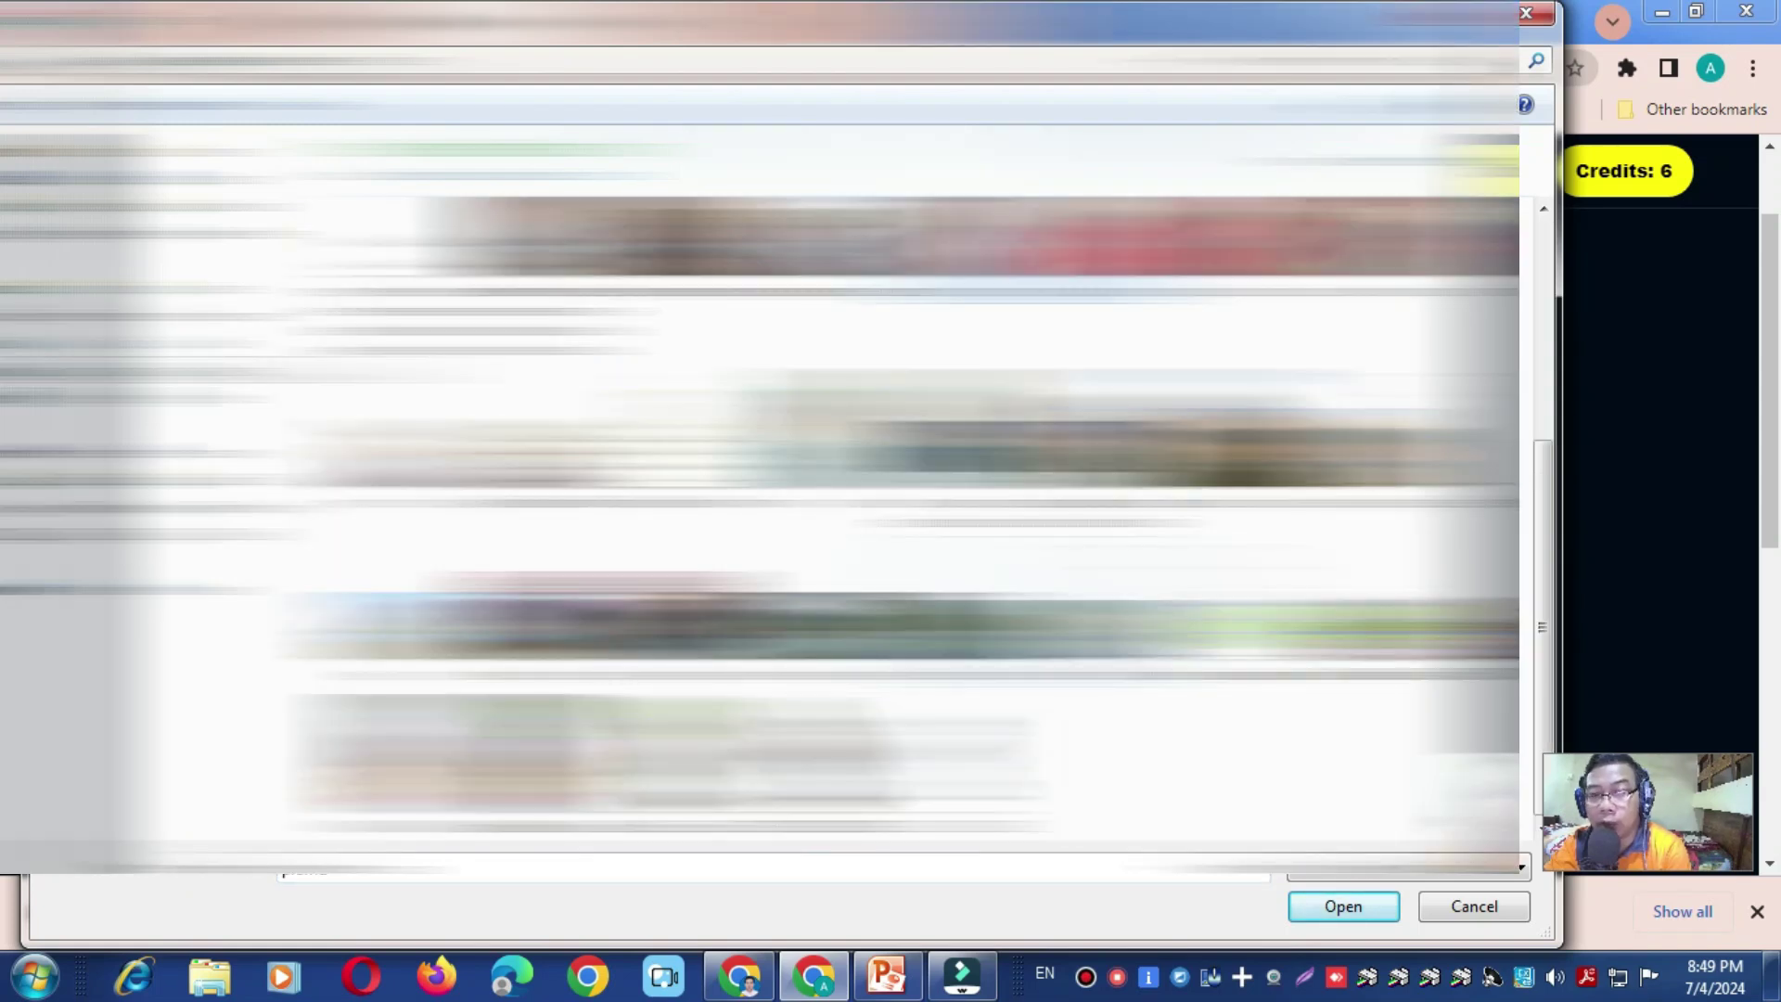
scroll(900, 491, up, 10)
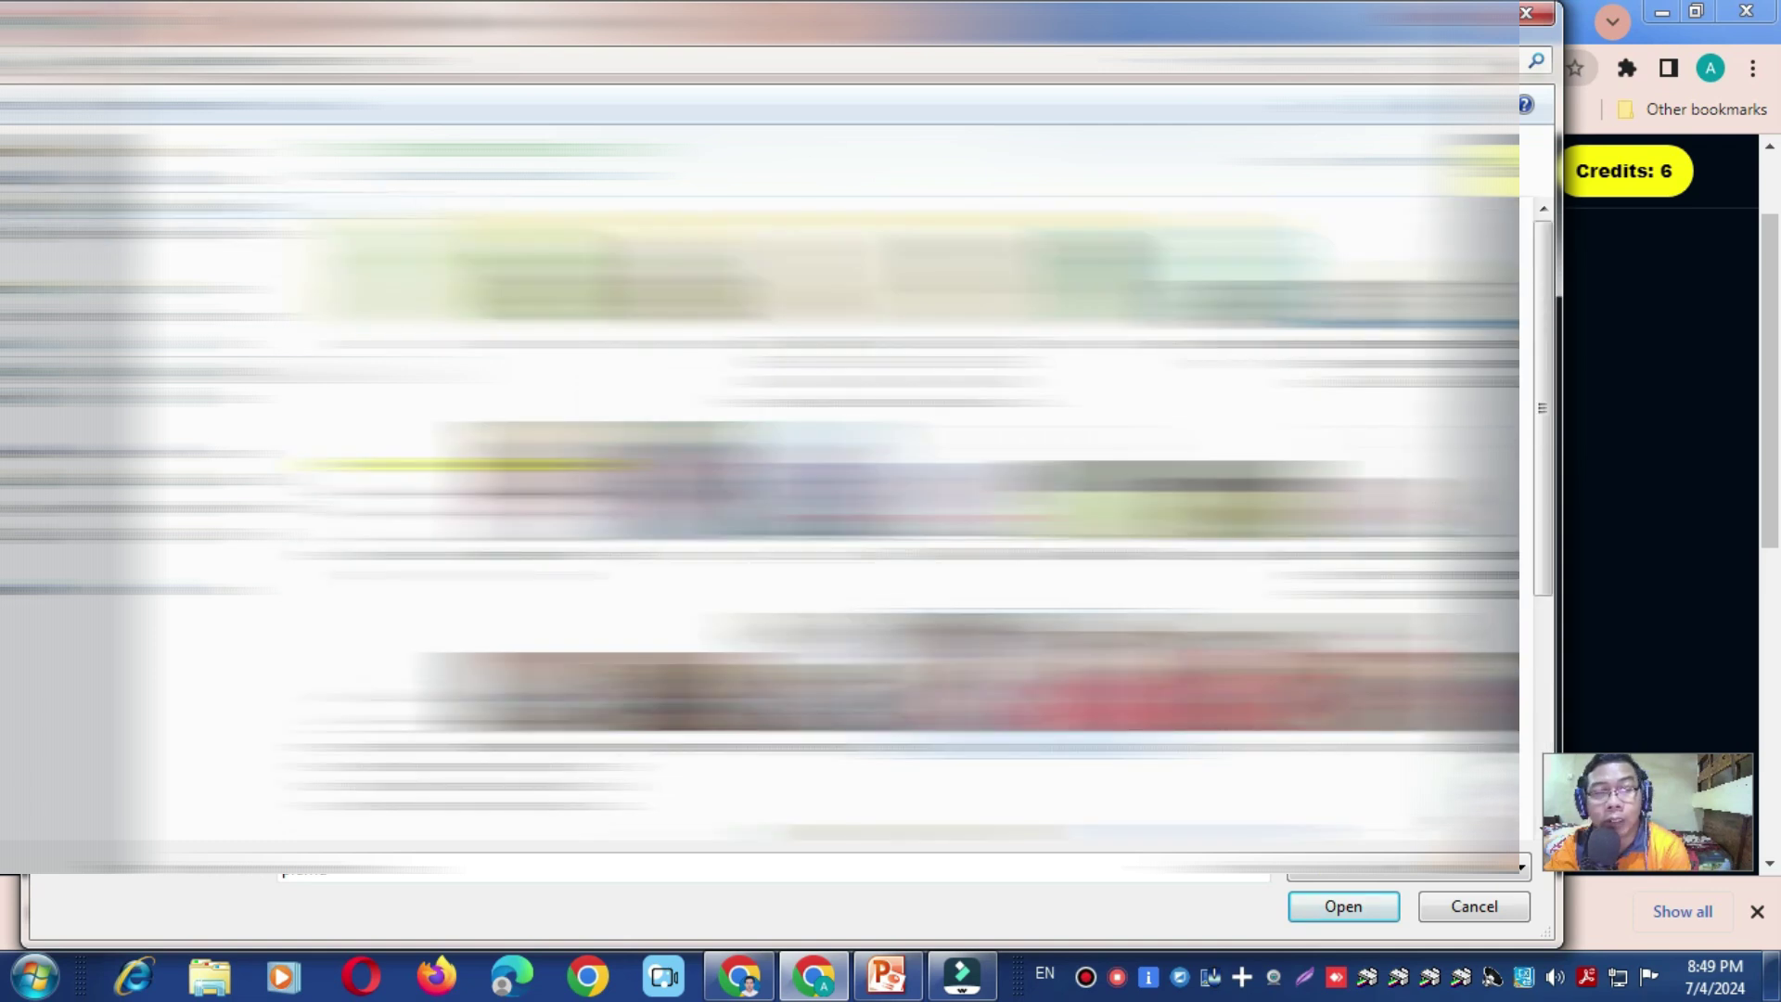
scroll(900, 492, up, 3)
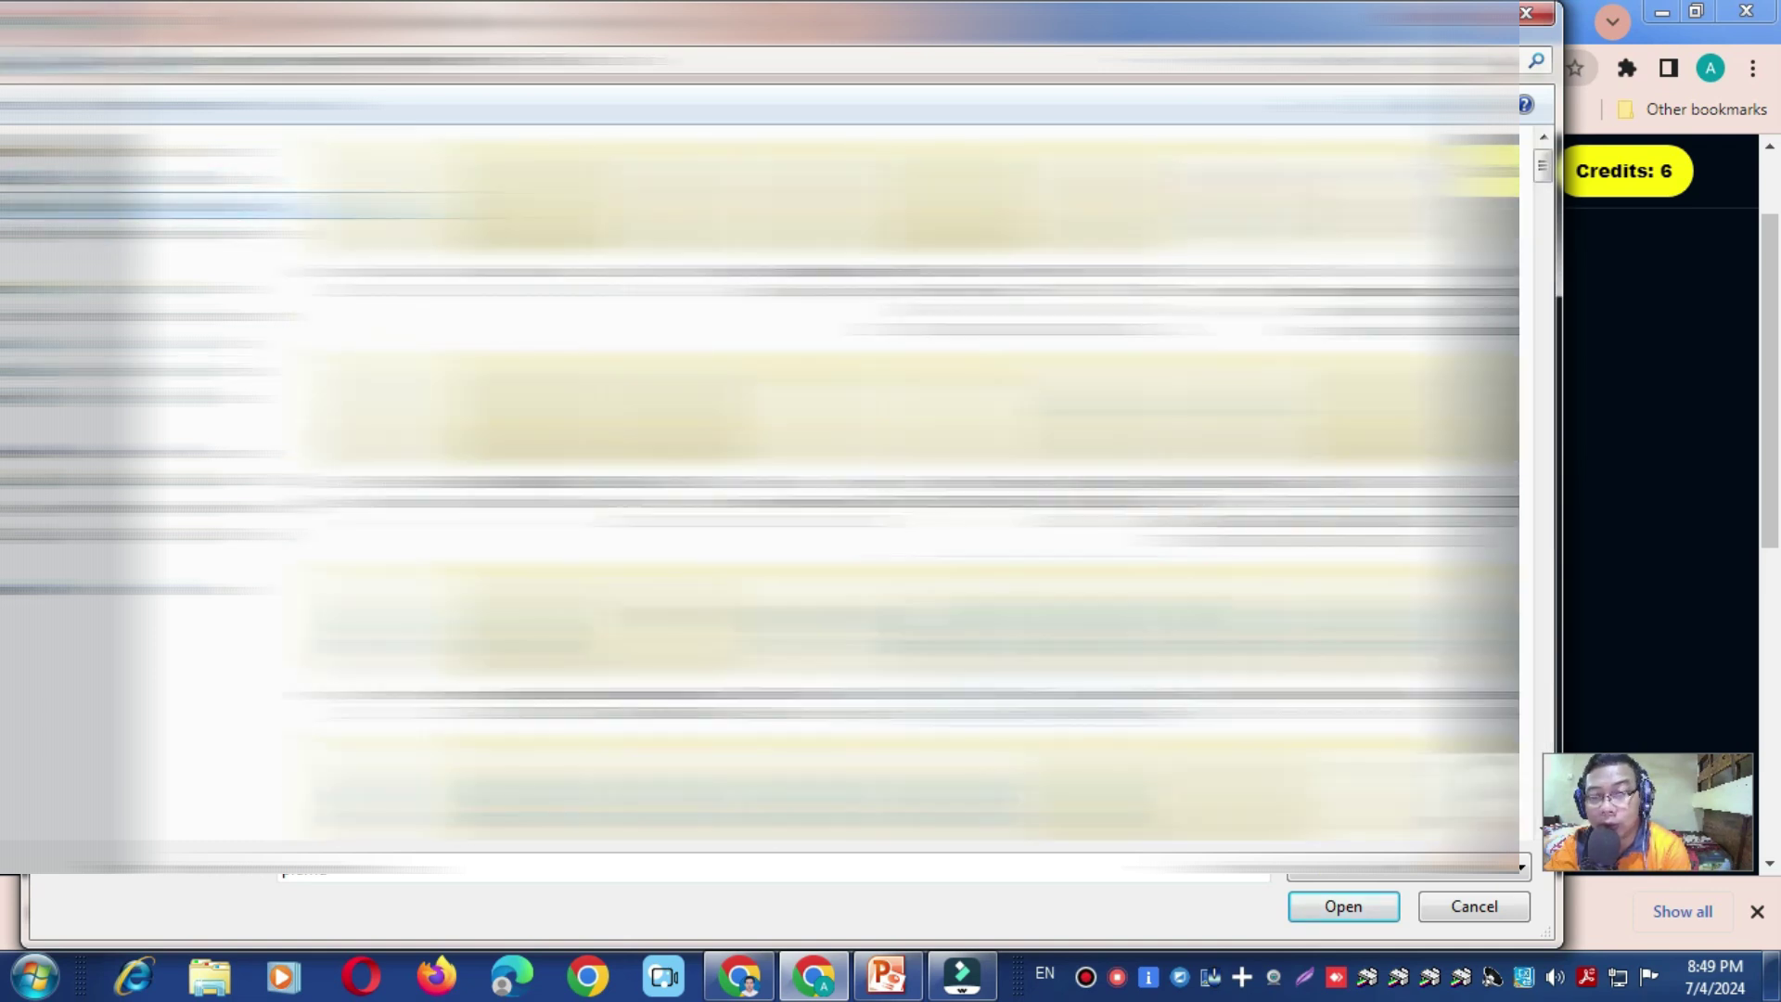
scroll(900, 492, down, 3)
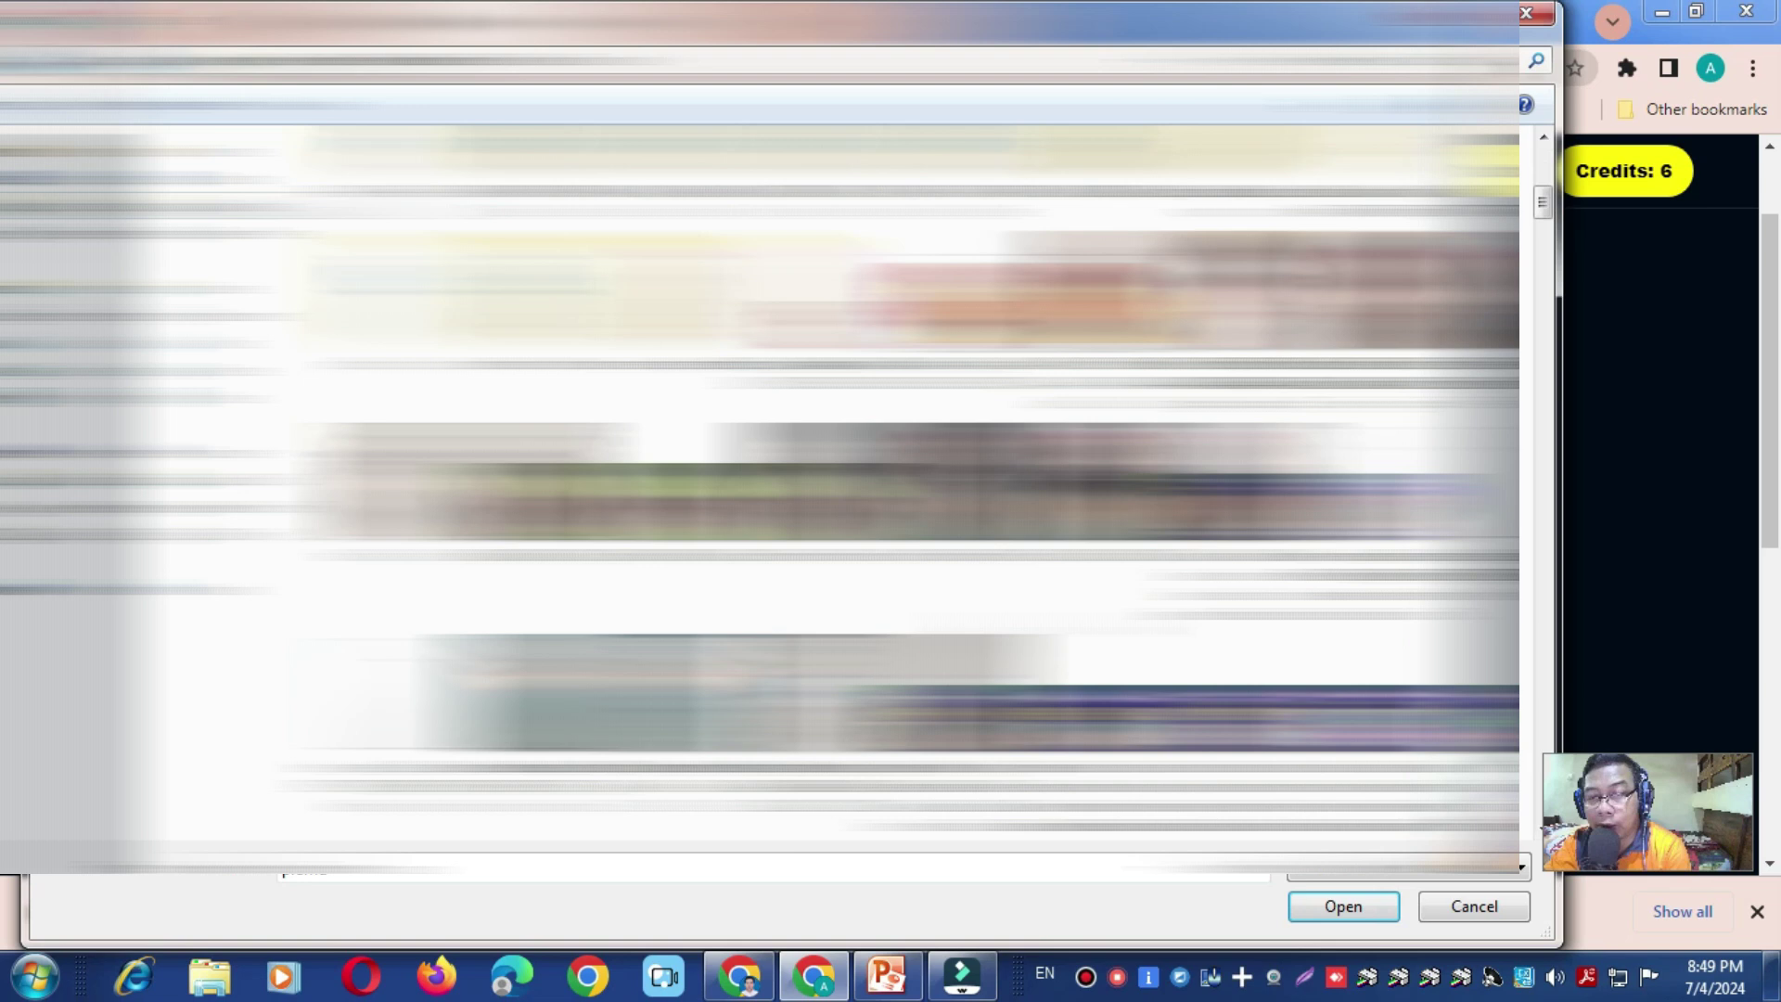
scroll(900, 492, down, 3)
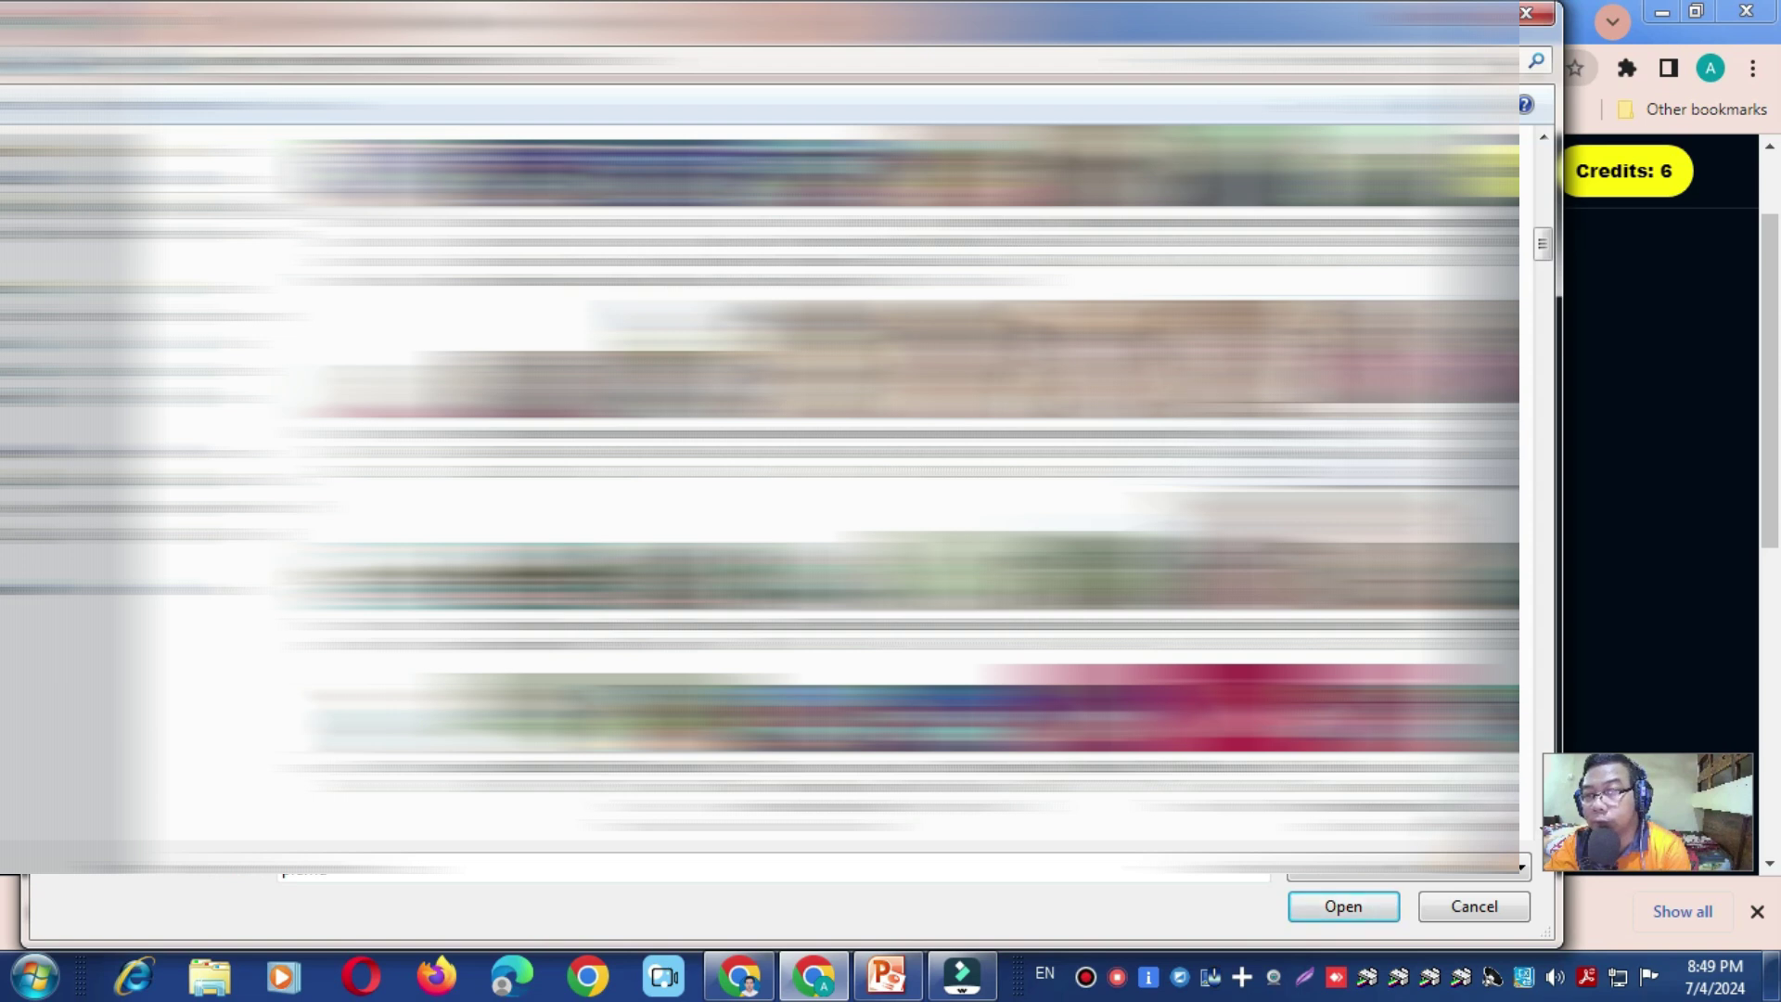
click(1160, 453)
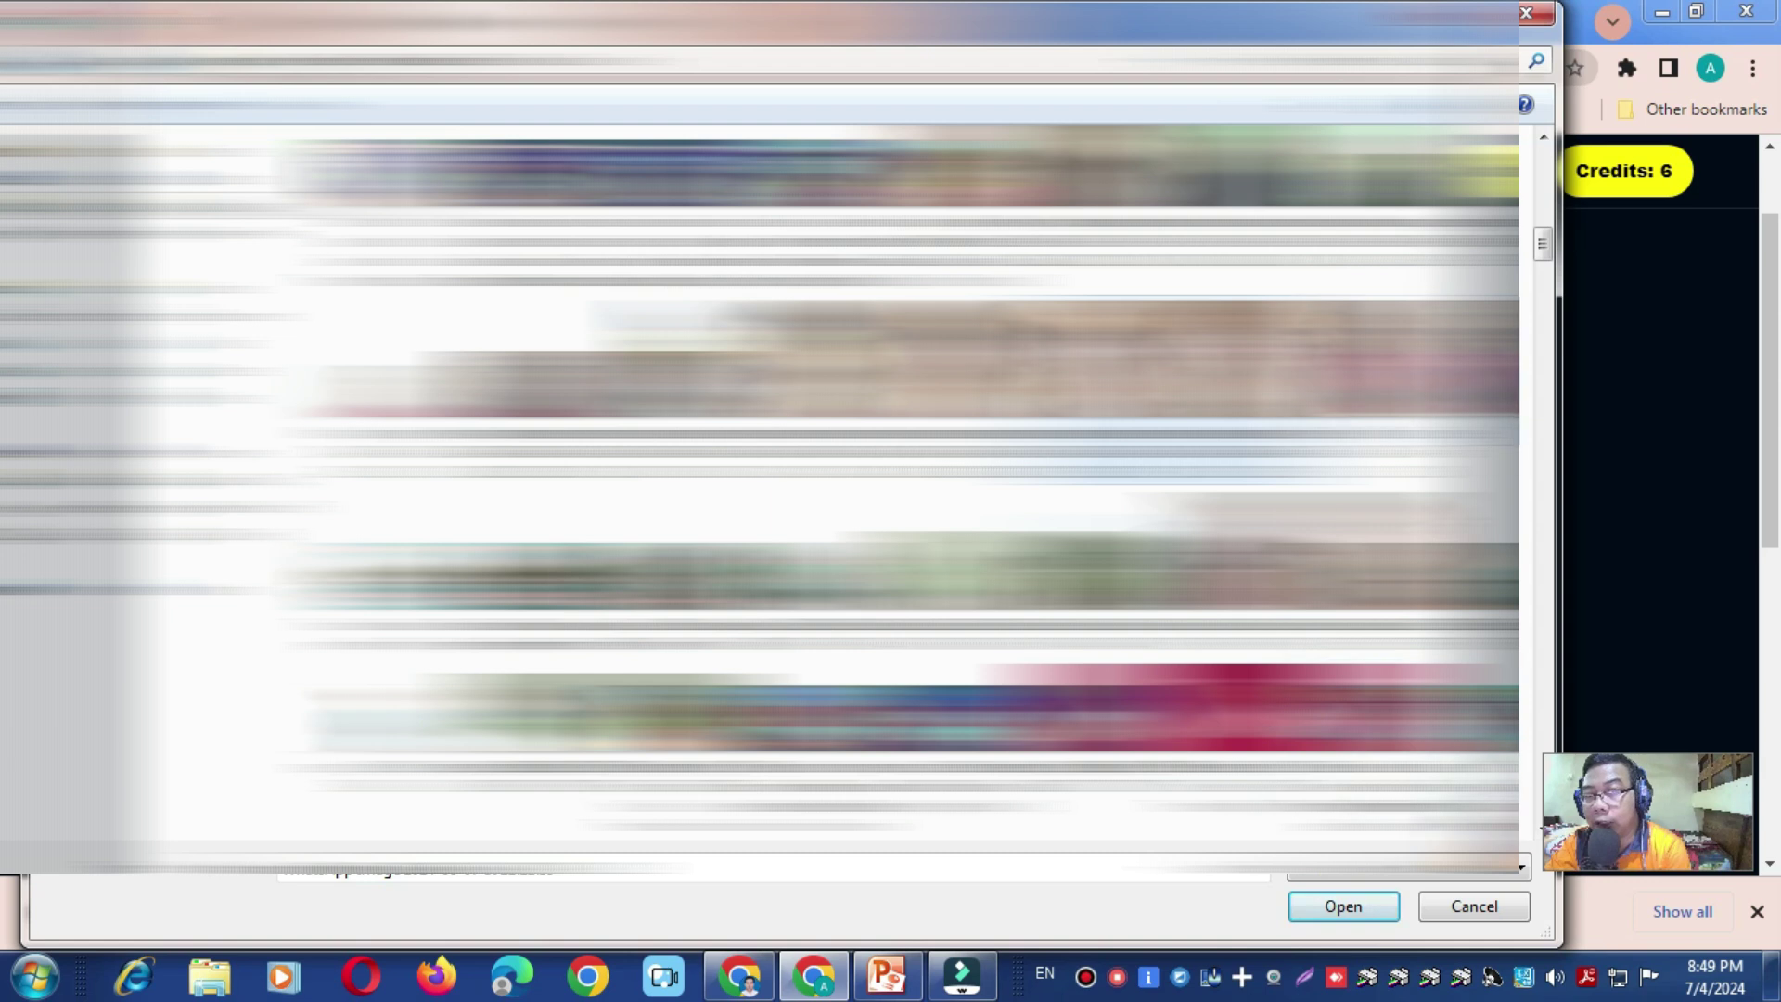
click(1344, 905)
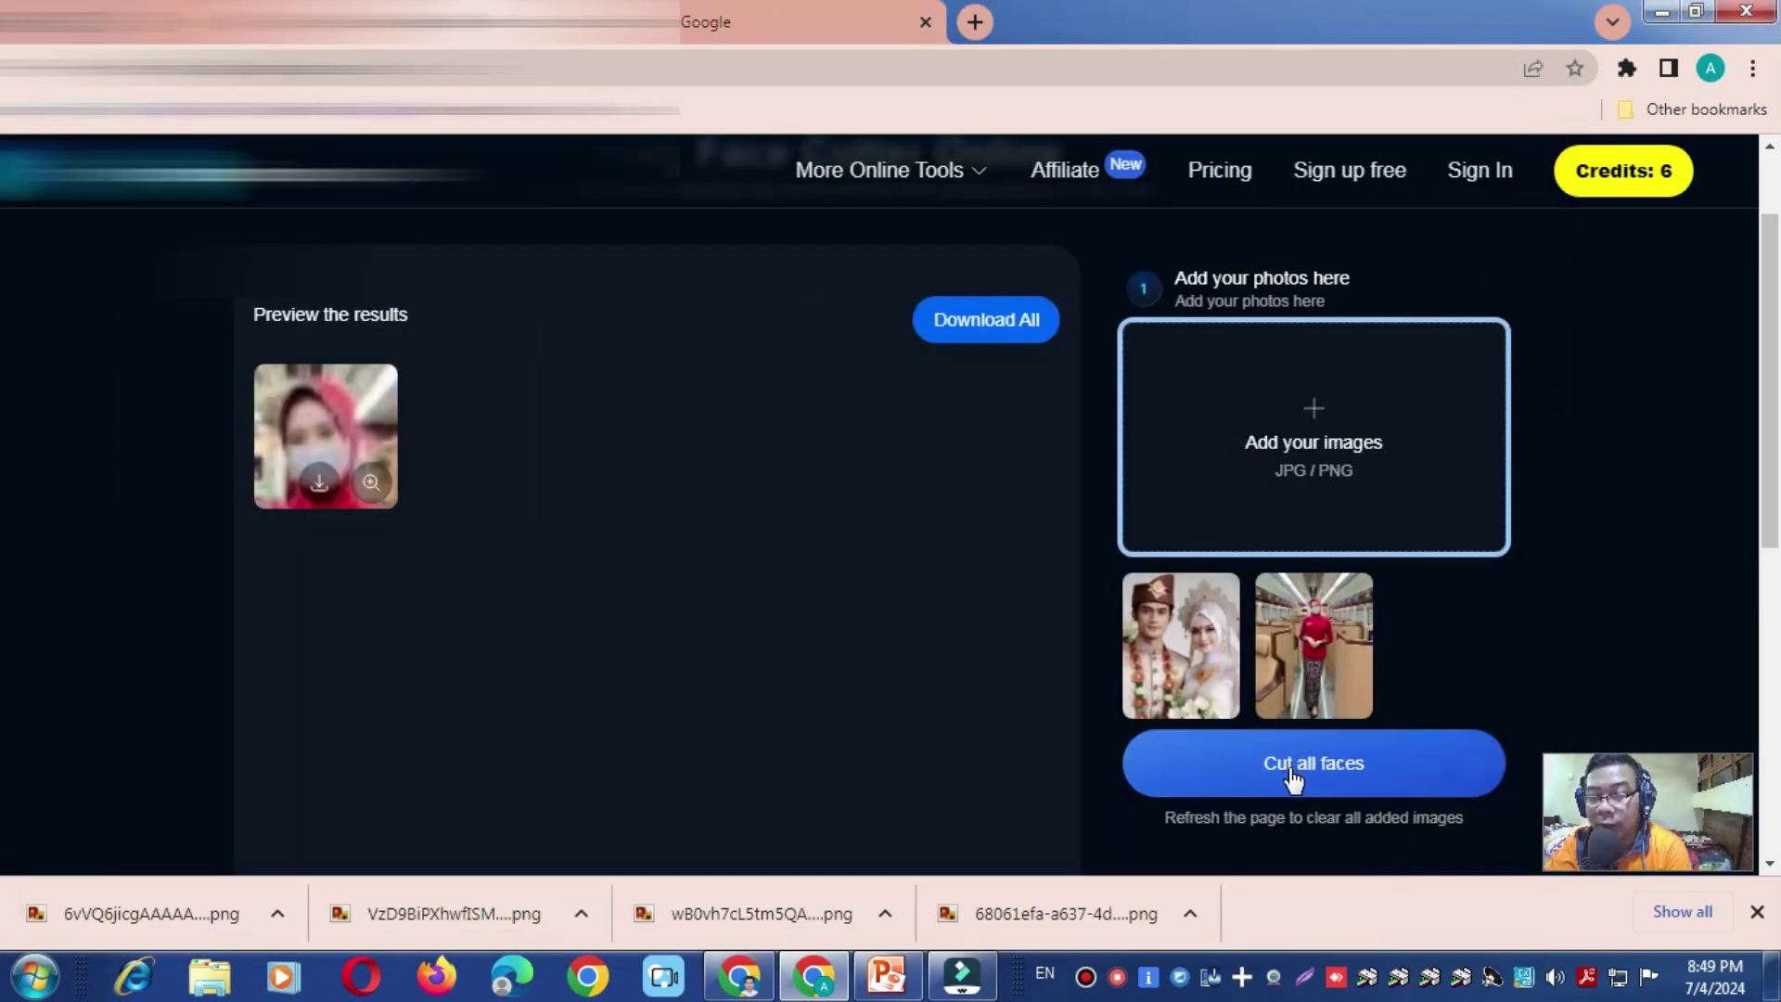
click(1286, 773)
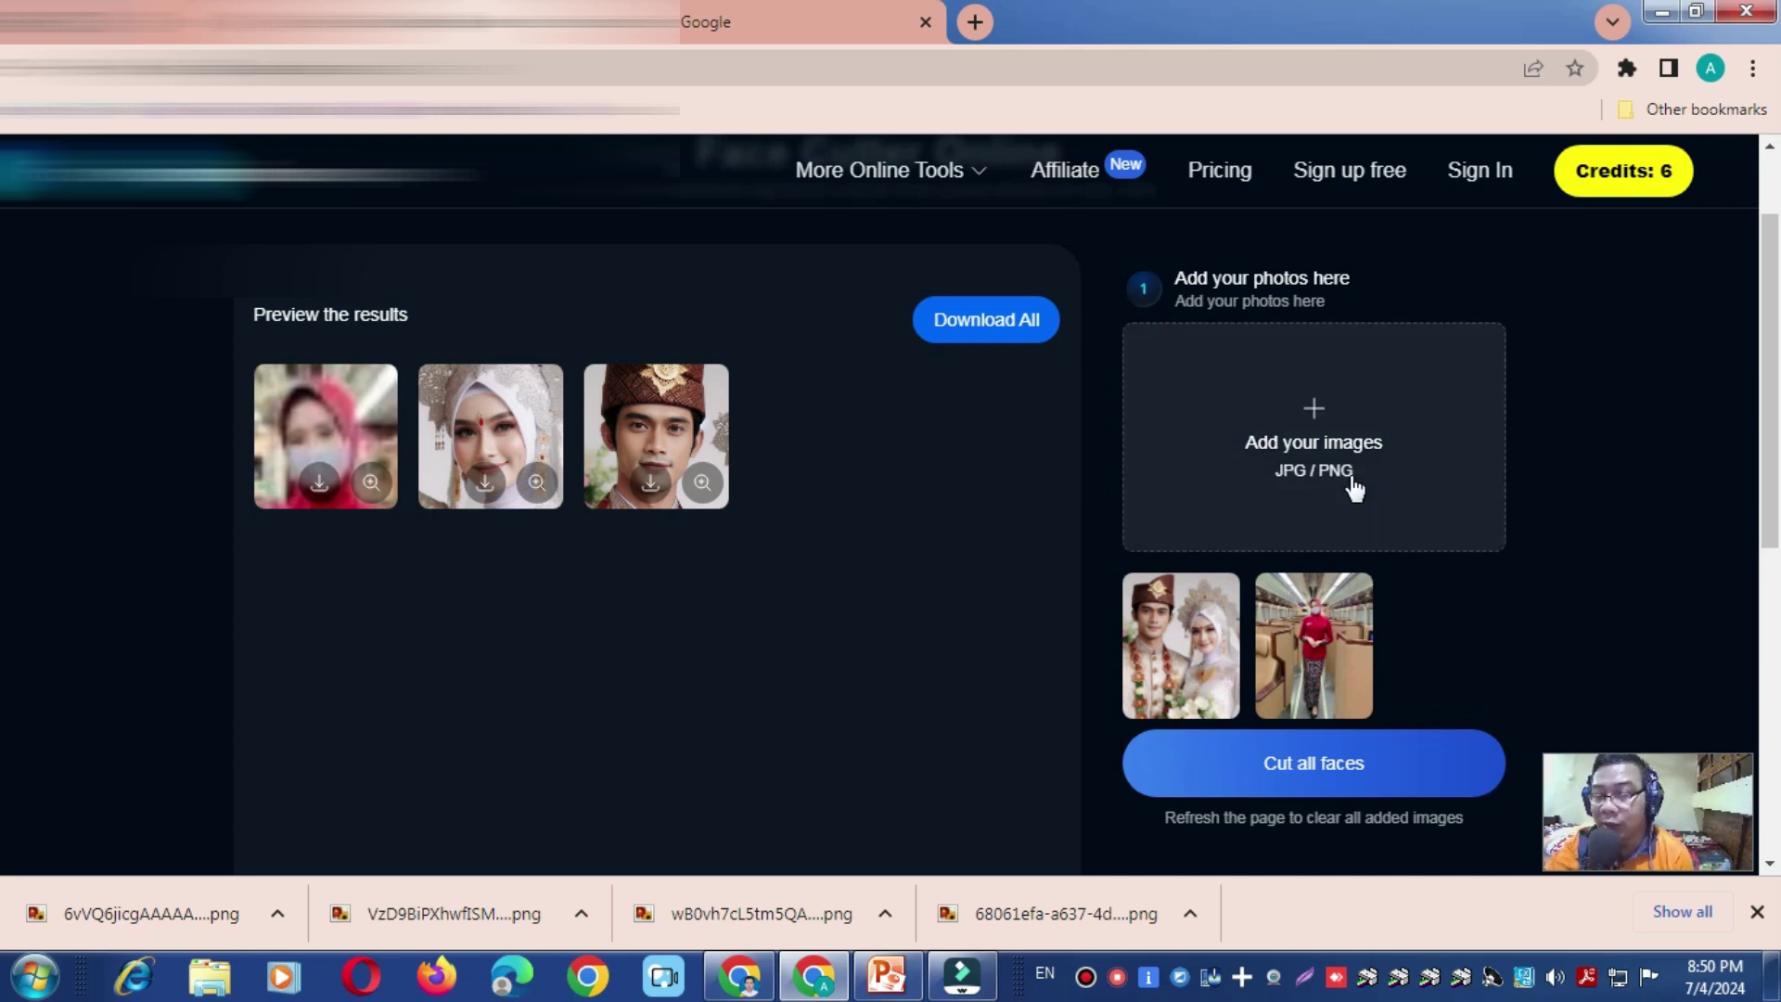
- Add the group photo of people dressed in white and cut out all faces
click(1312, 416)
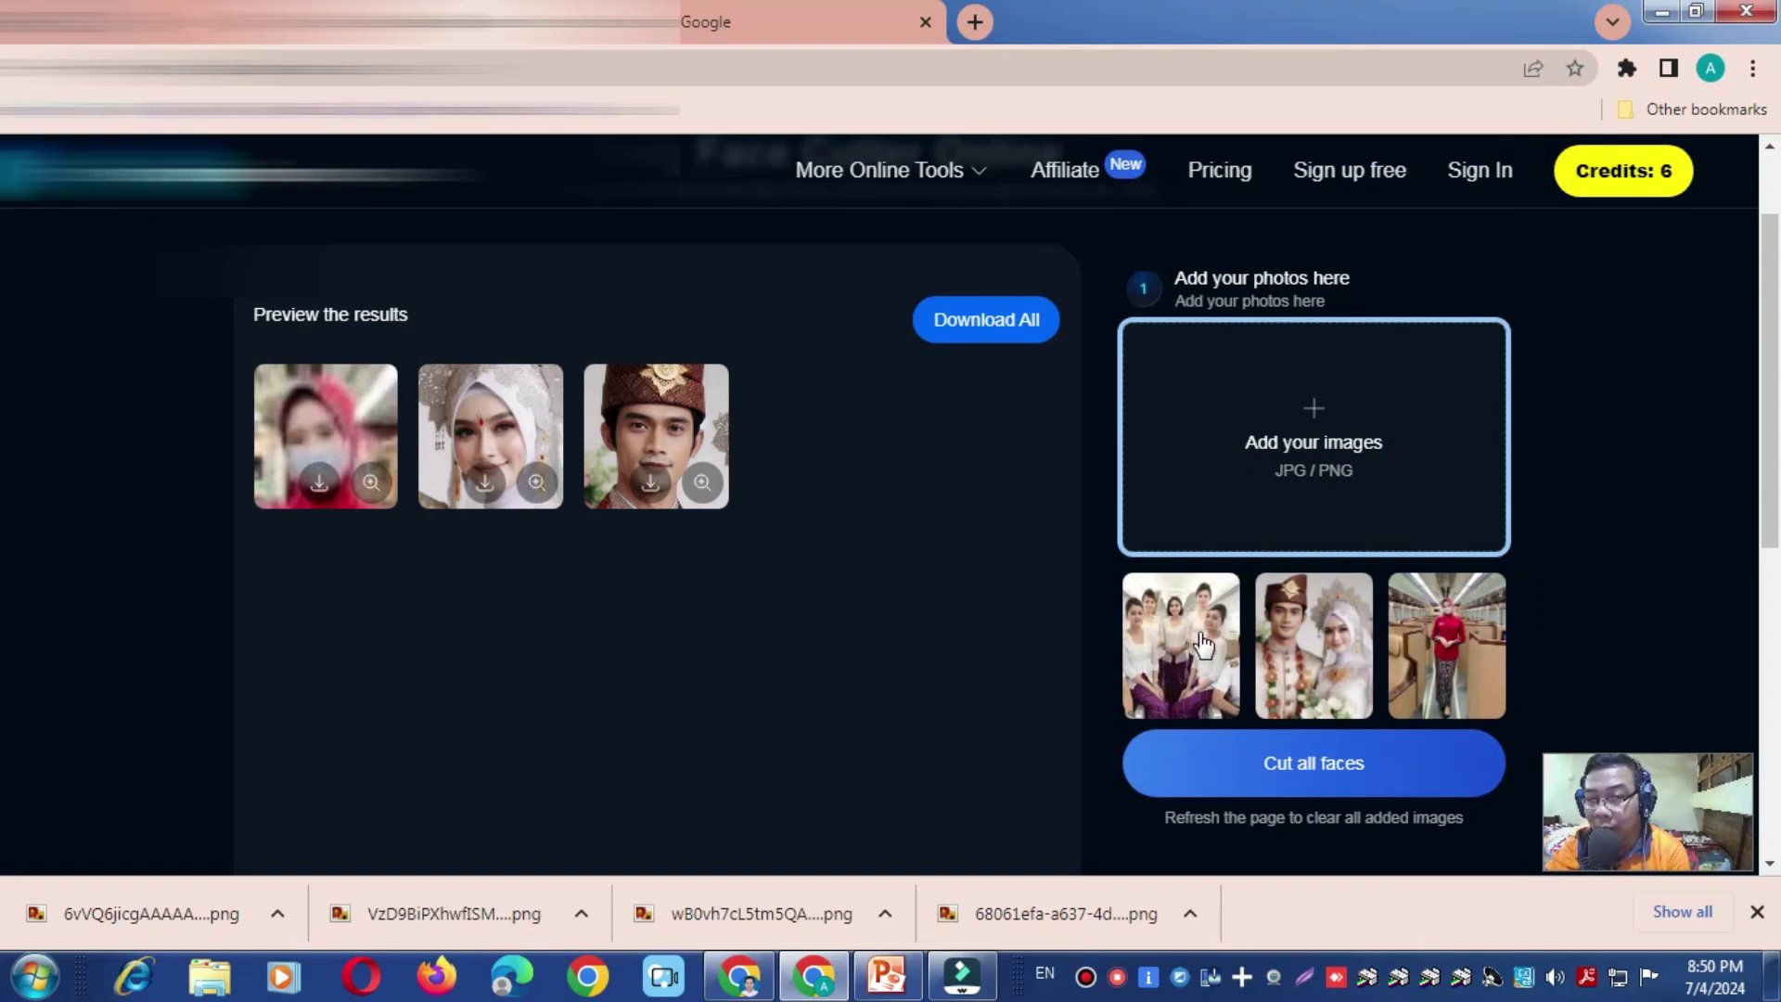
click(1303, 781)
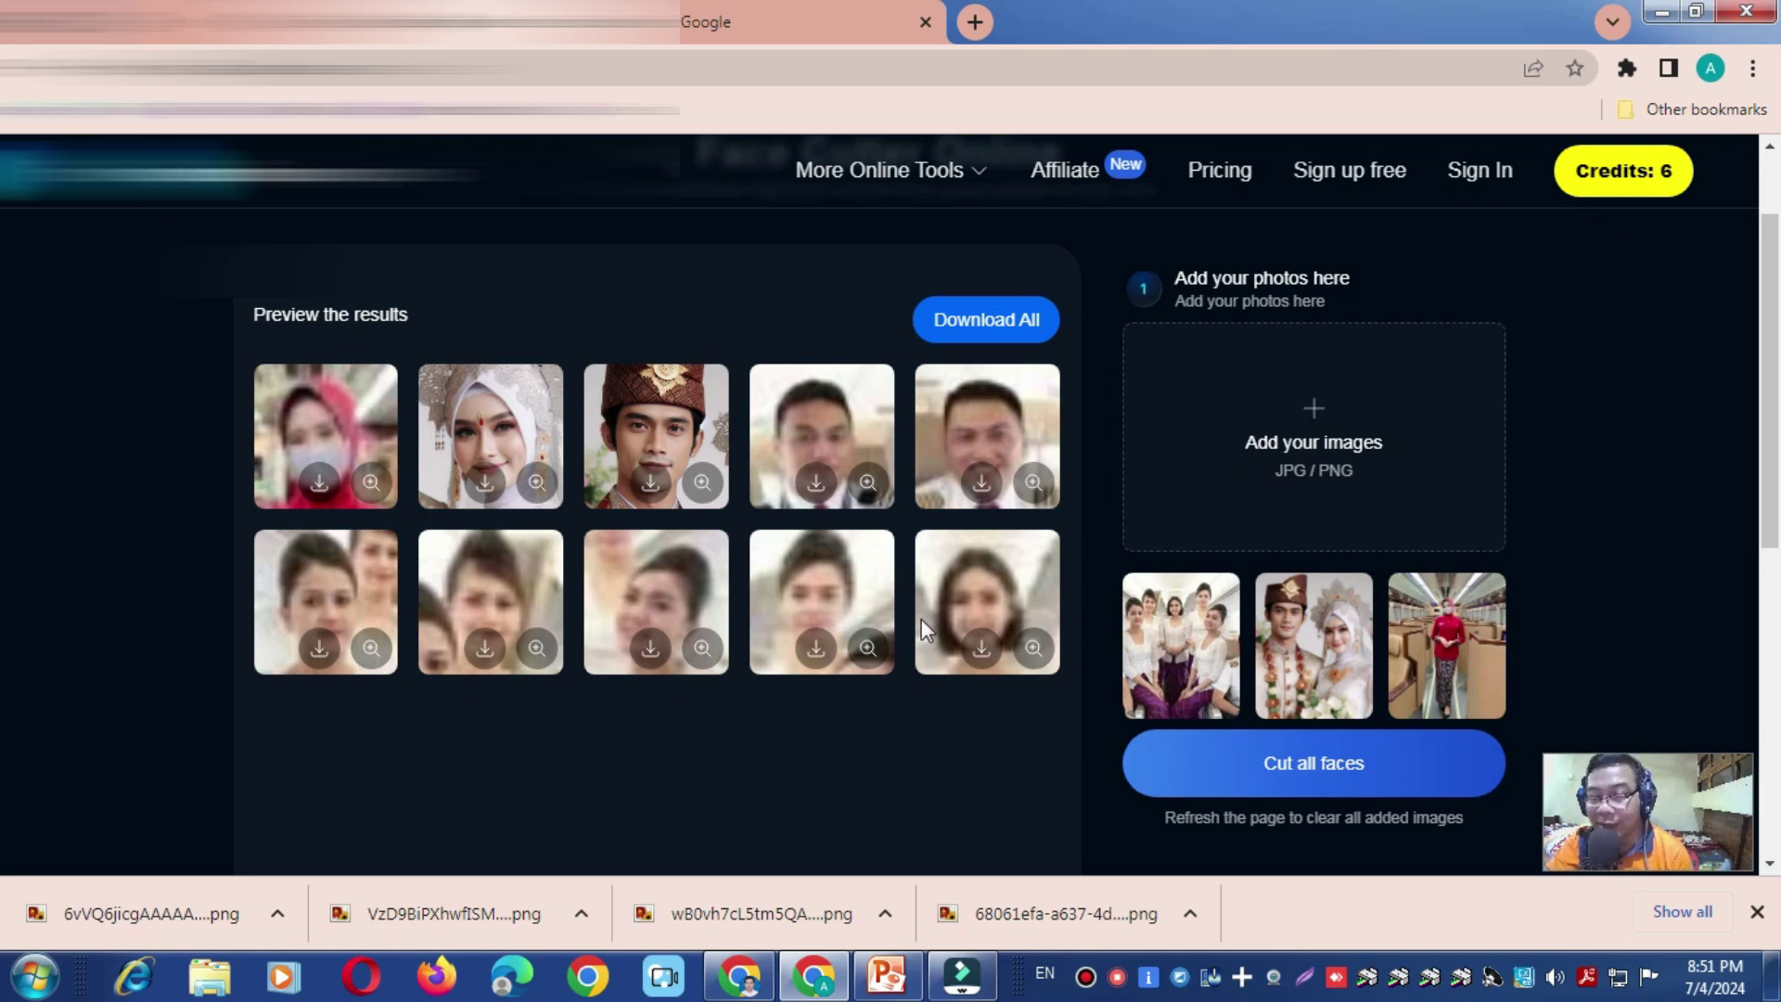
- Add the WhatsApp photo of people in front of the pink banner, cut out all faces and review the cutouts
click(1323, 408)
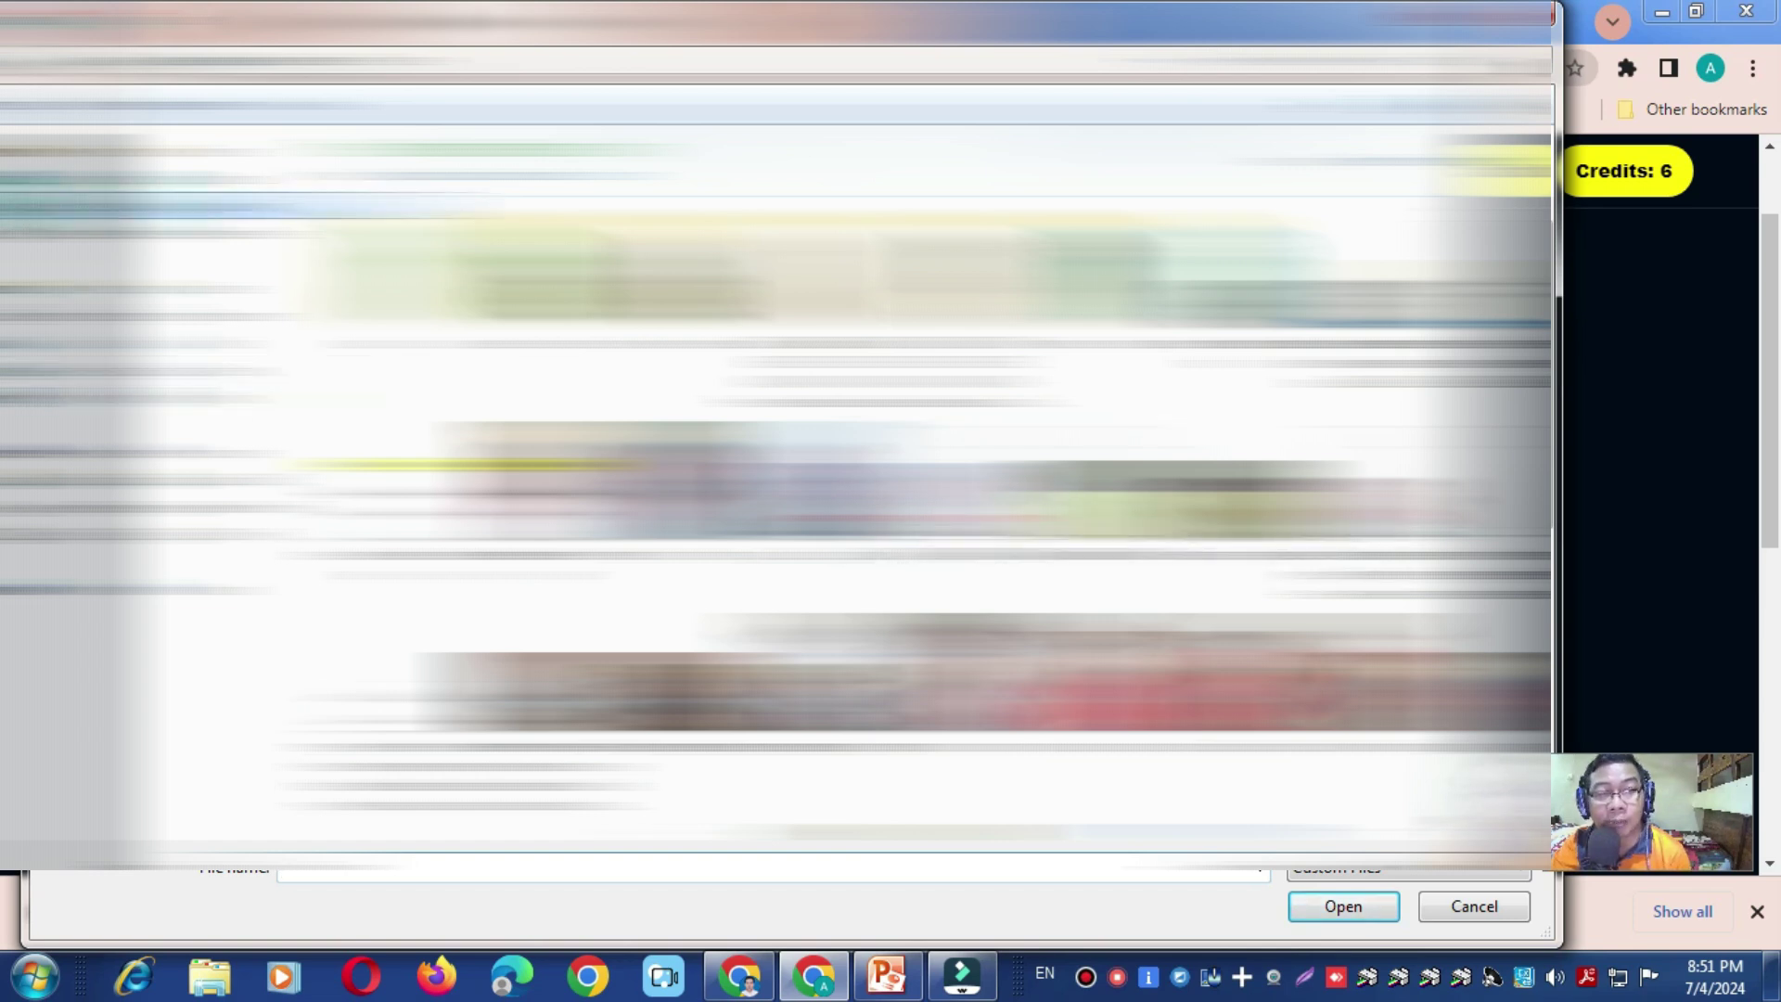
scroll(914, 483, down, 2)
scroll(914, 482, down, 3)
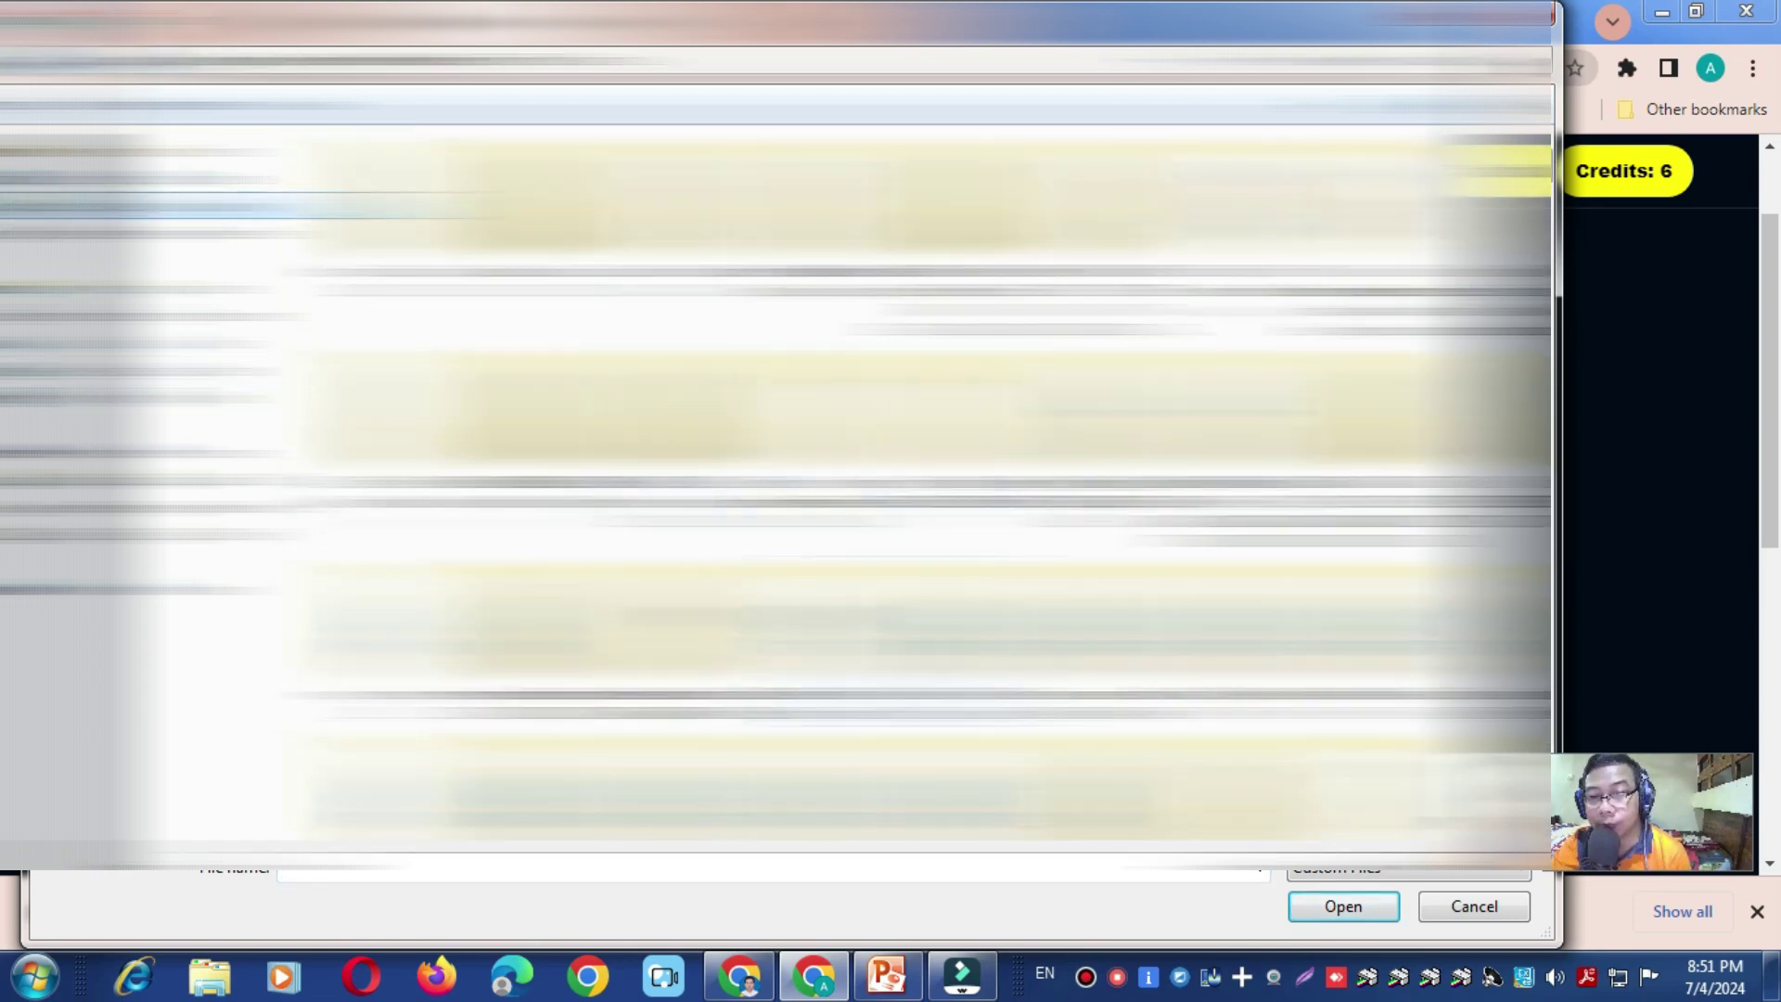
scroll(914, 482, down, 3)
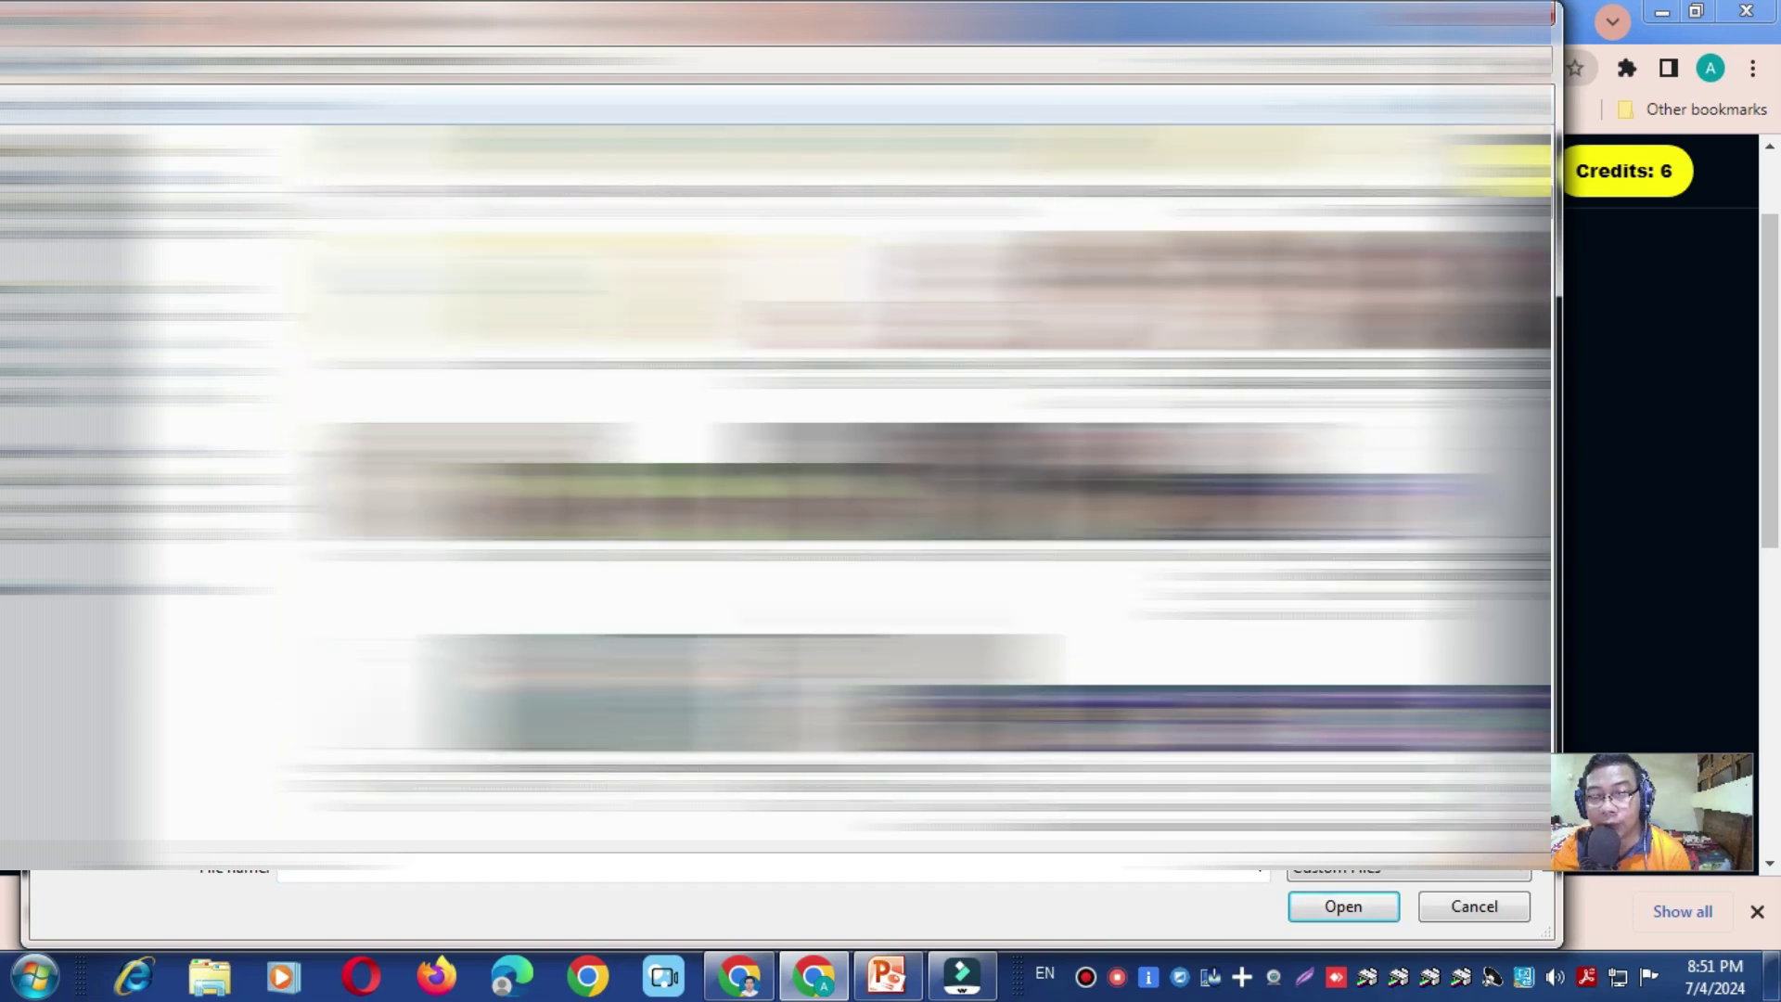
scroll(914, 483, down, 3)
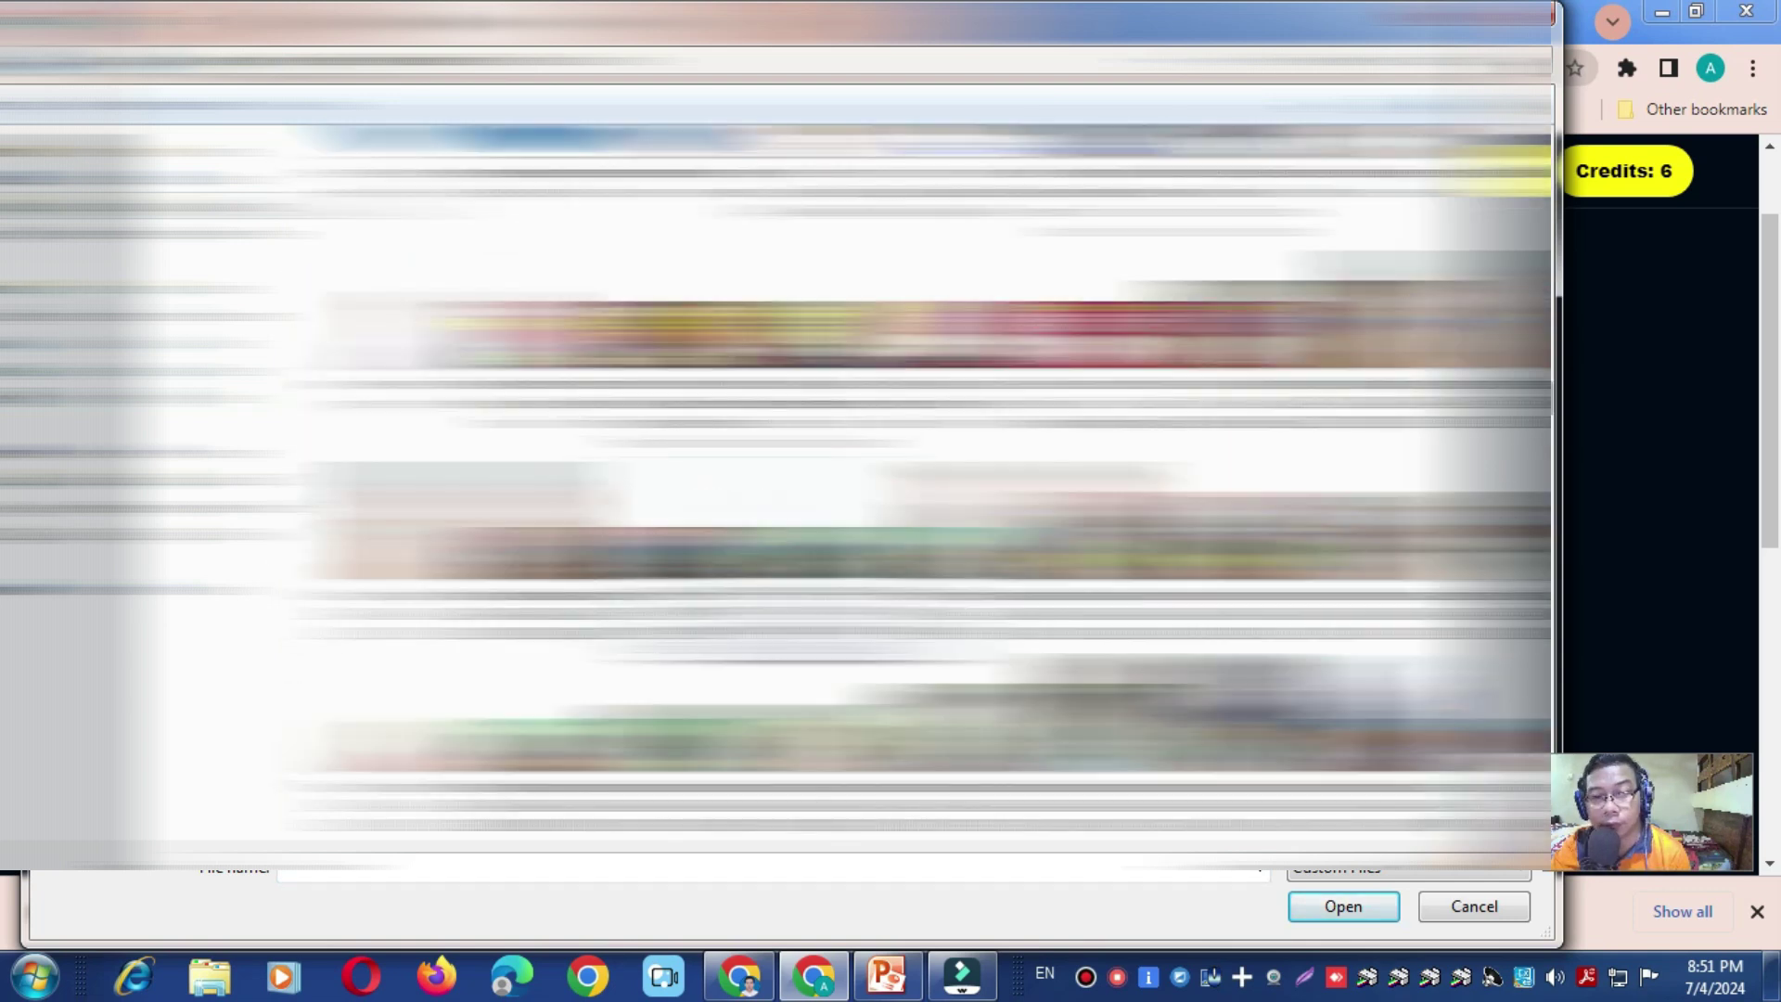
click(748, 501)
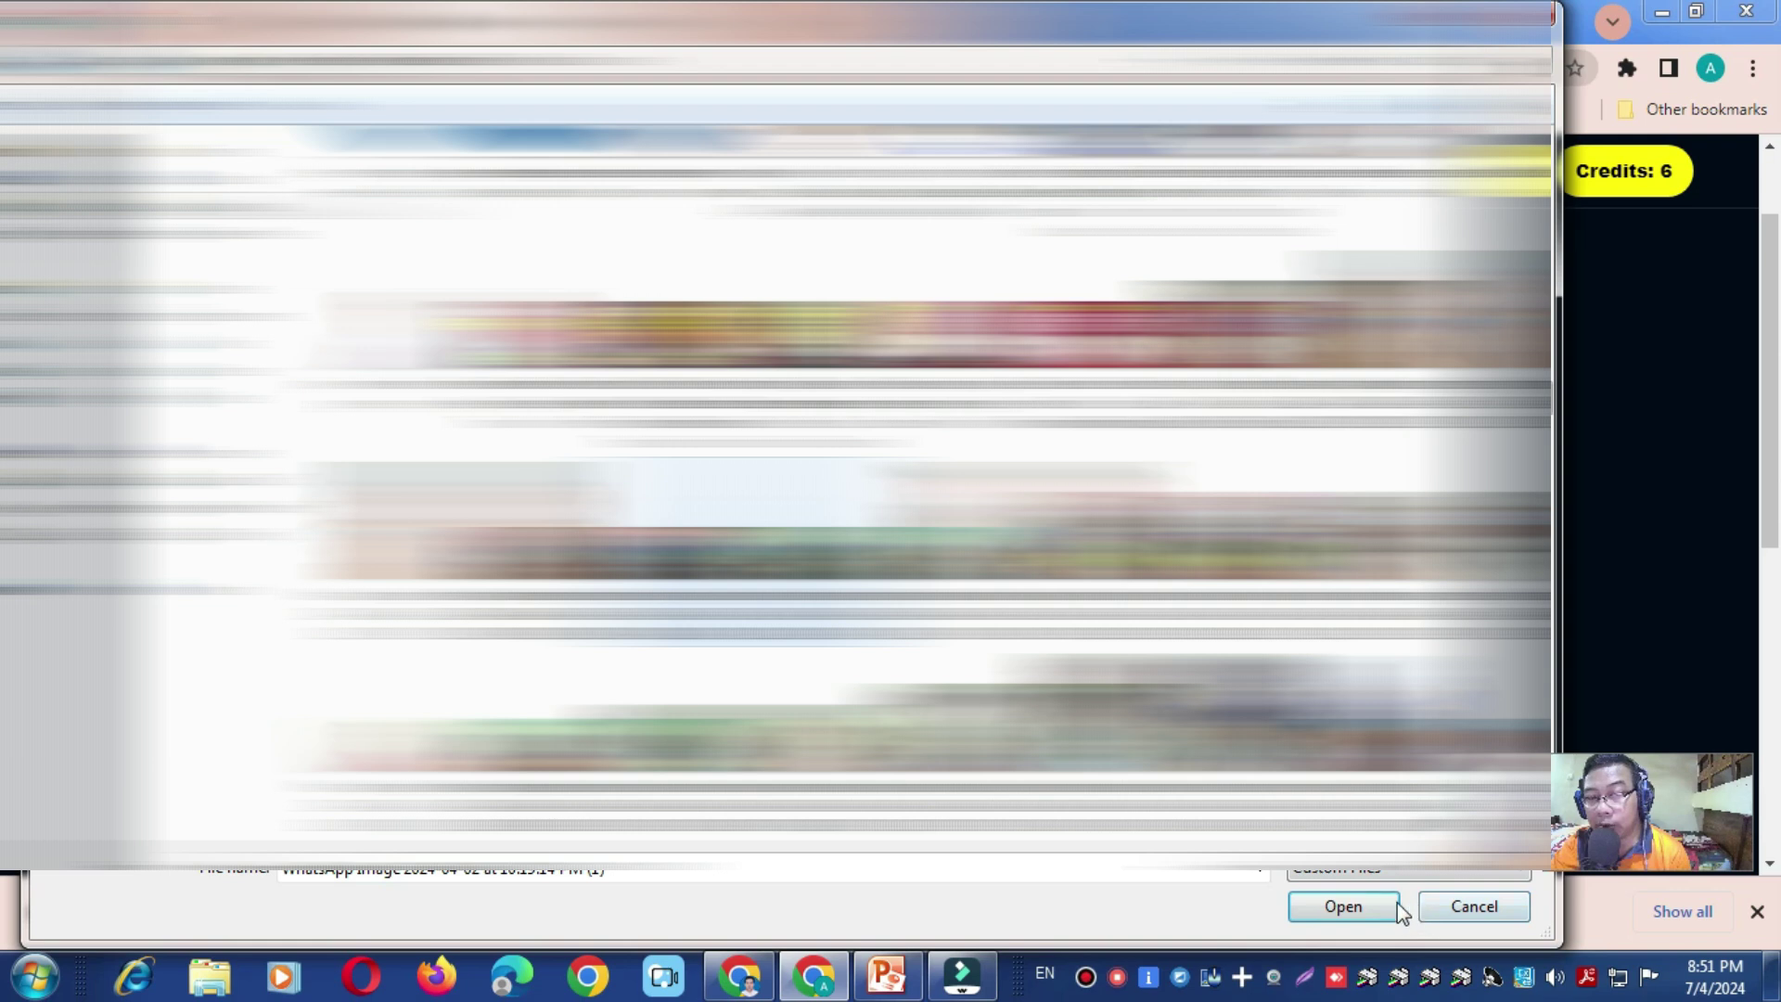
click(1321, 911)
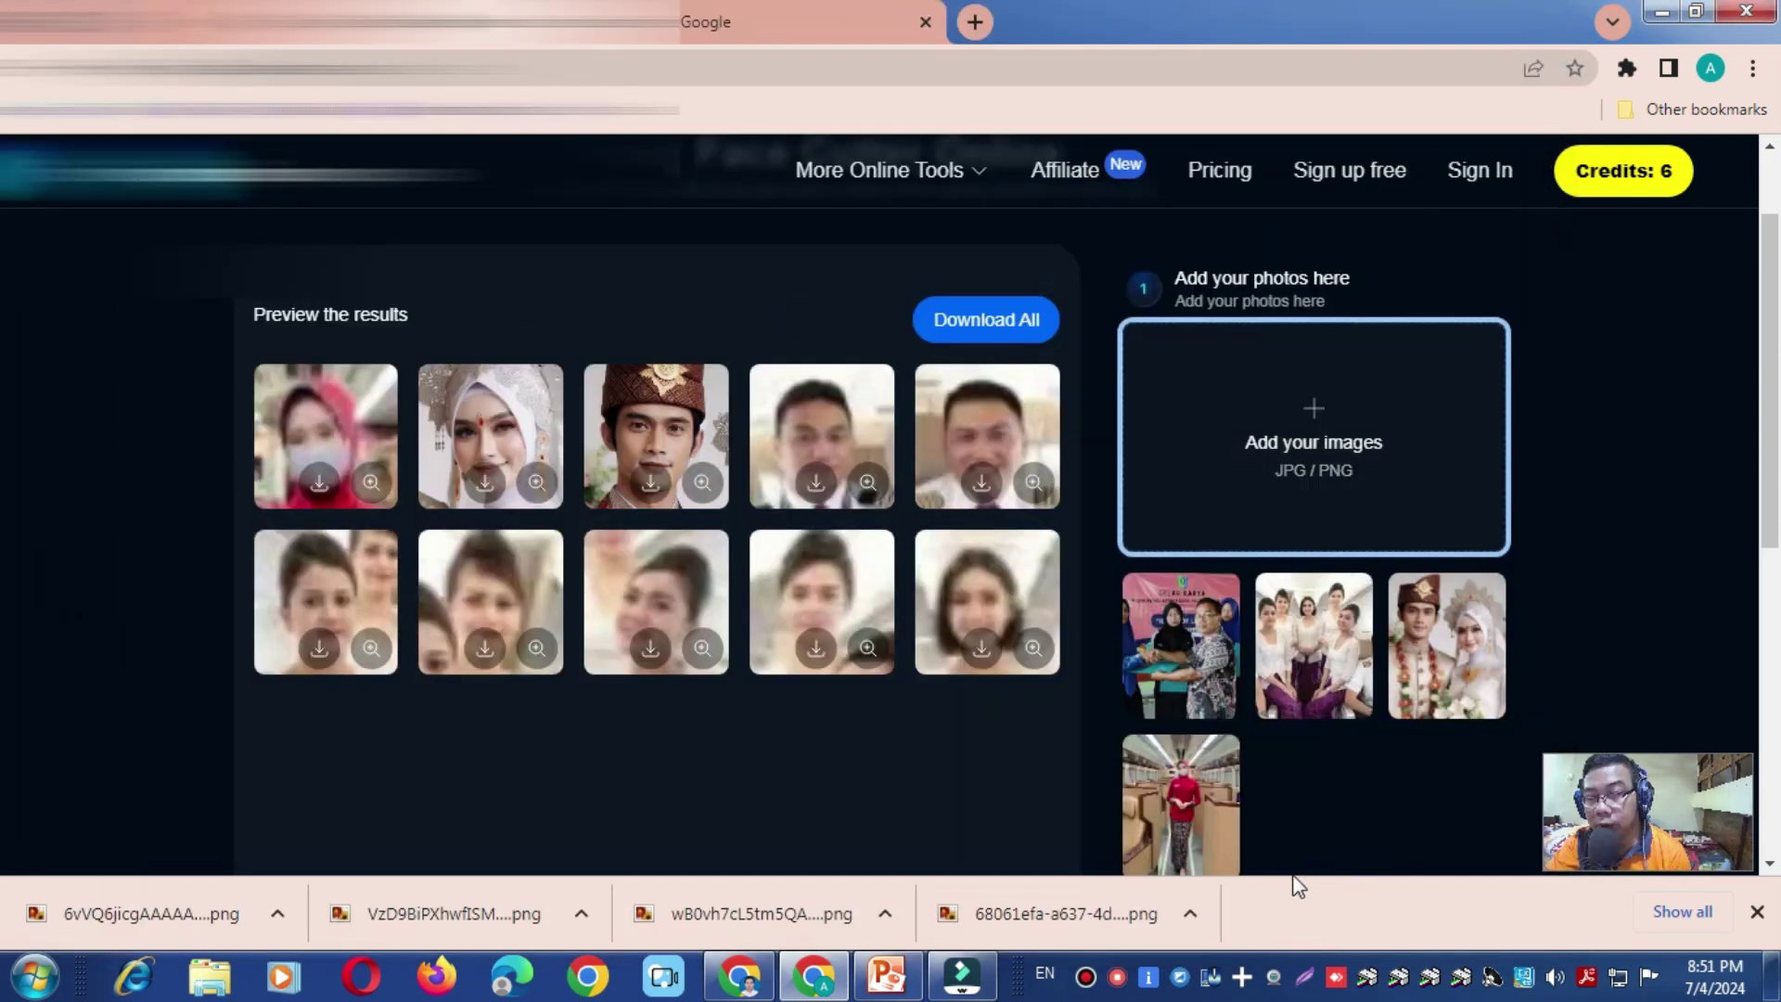
scroll(1280, 776, down, 3)
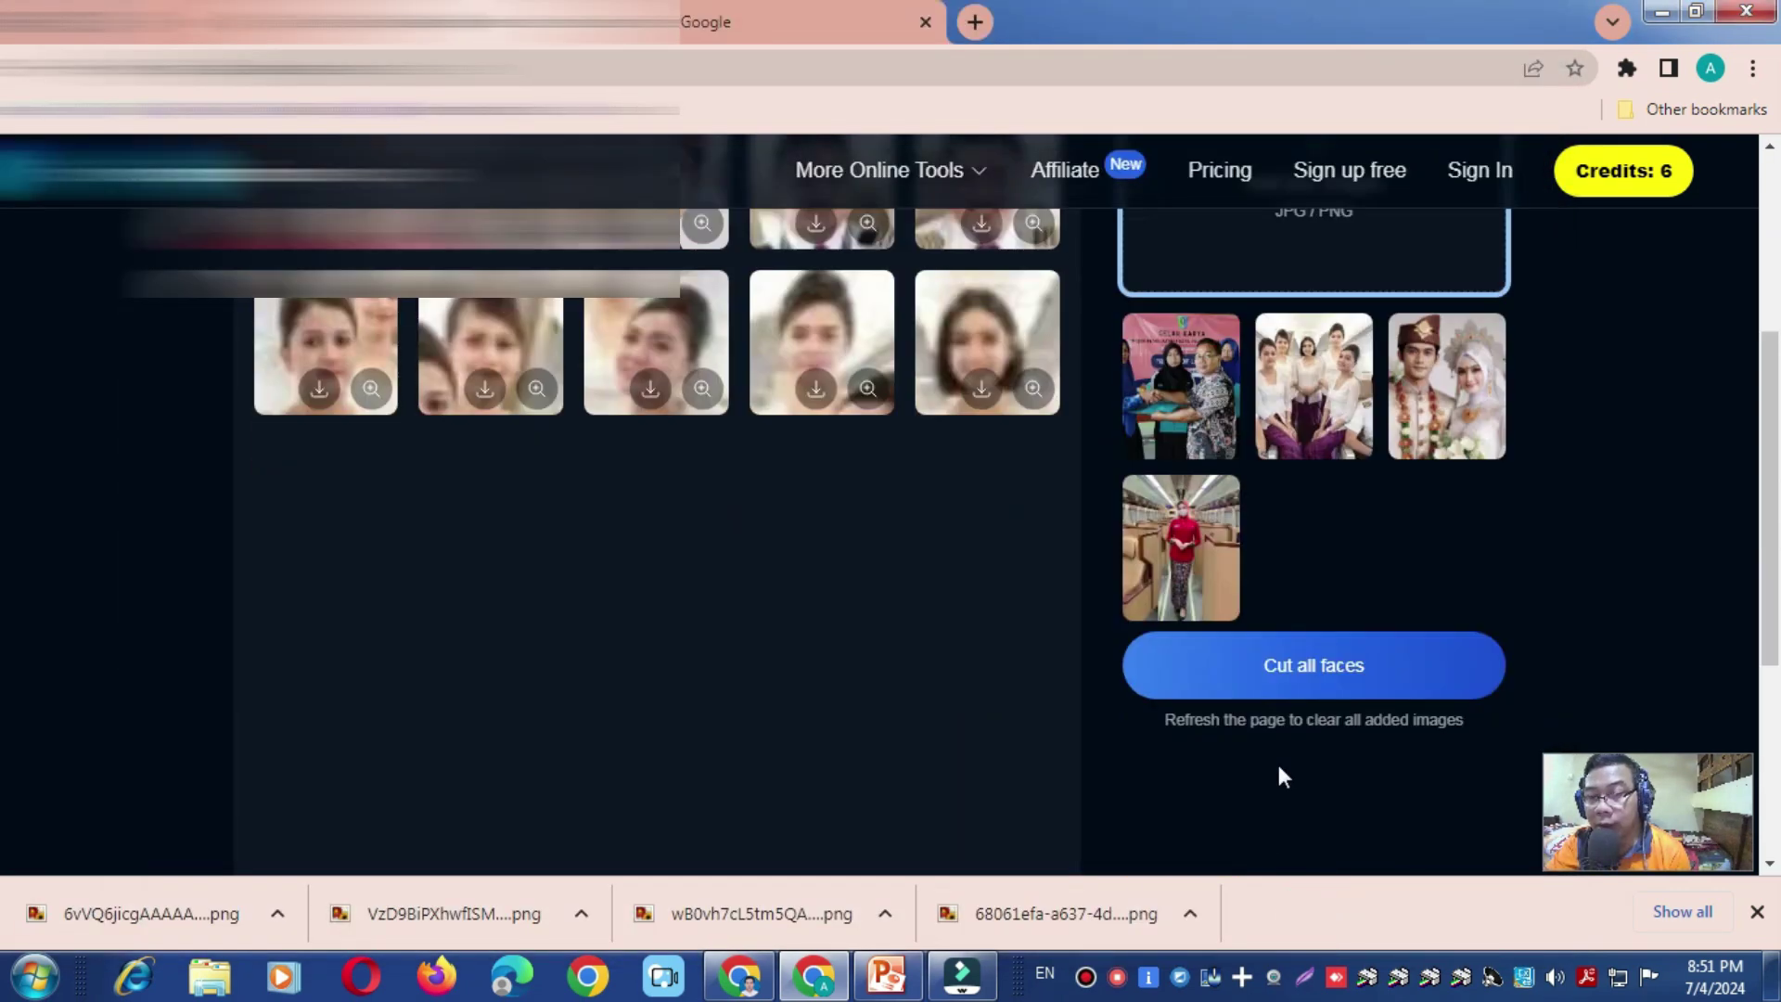
click(1287, 677)
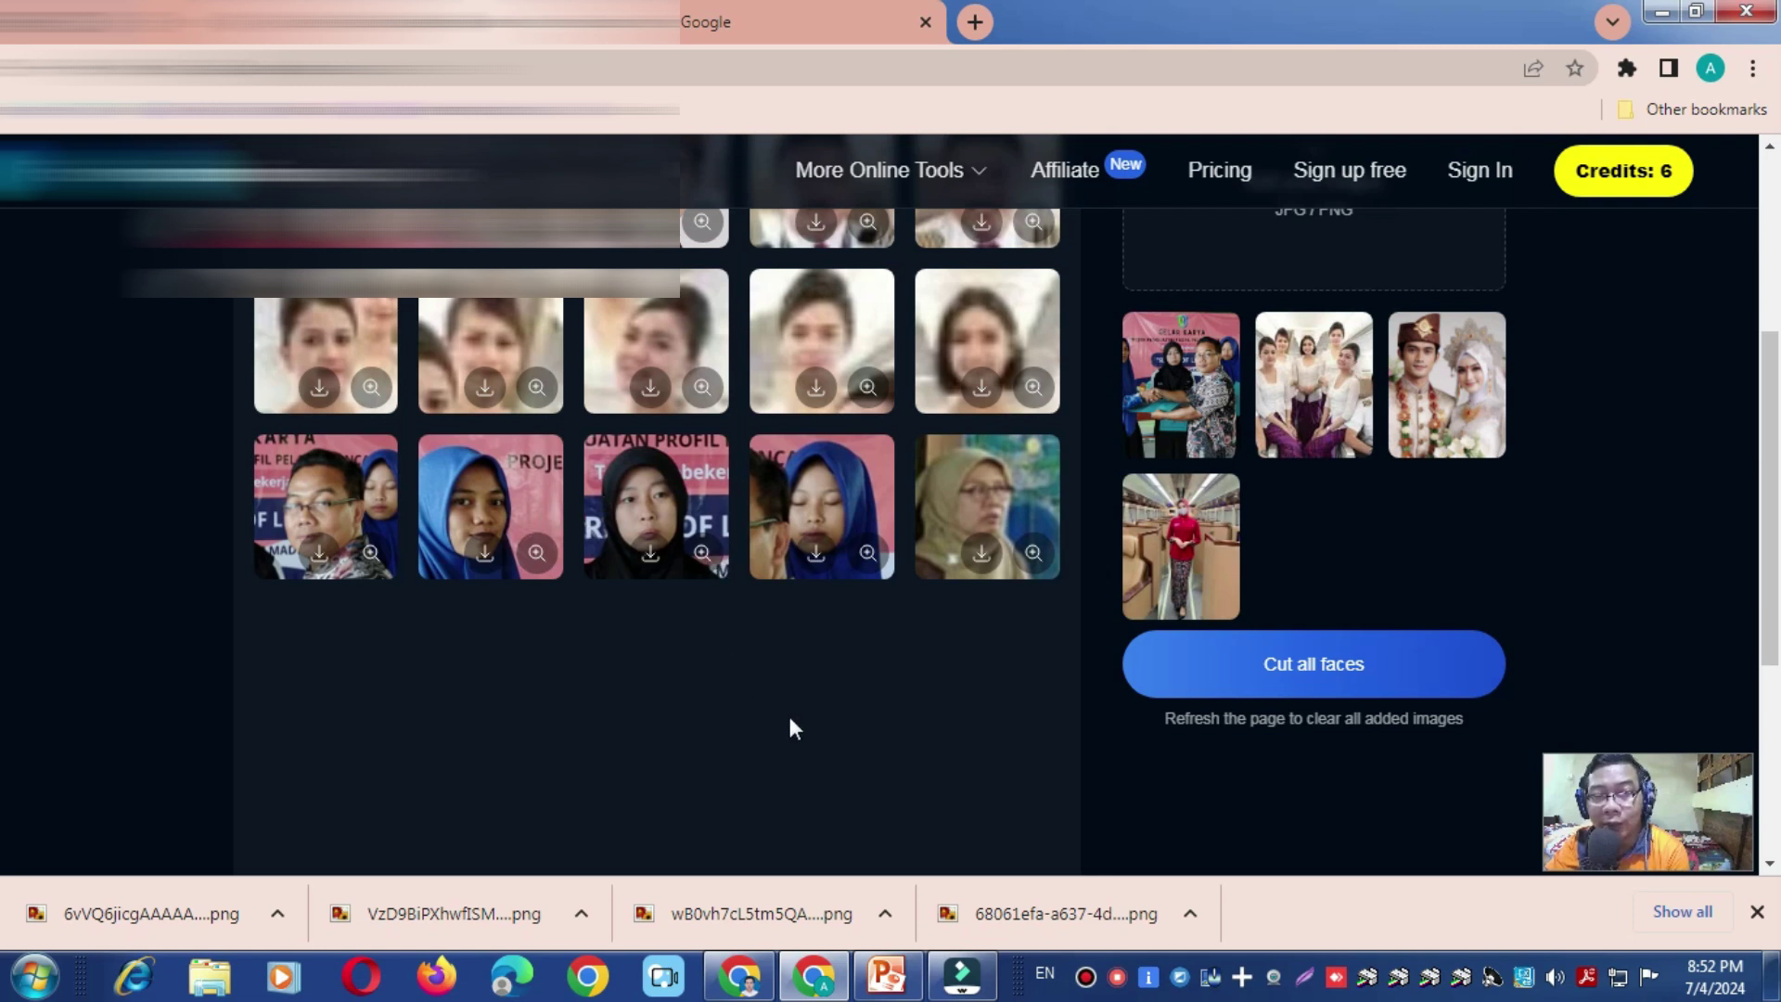
scroll(827, 731, up, 2)
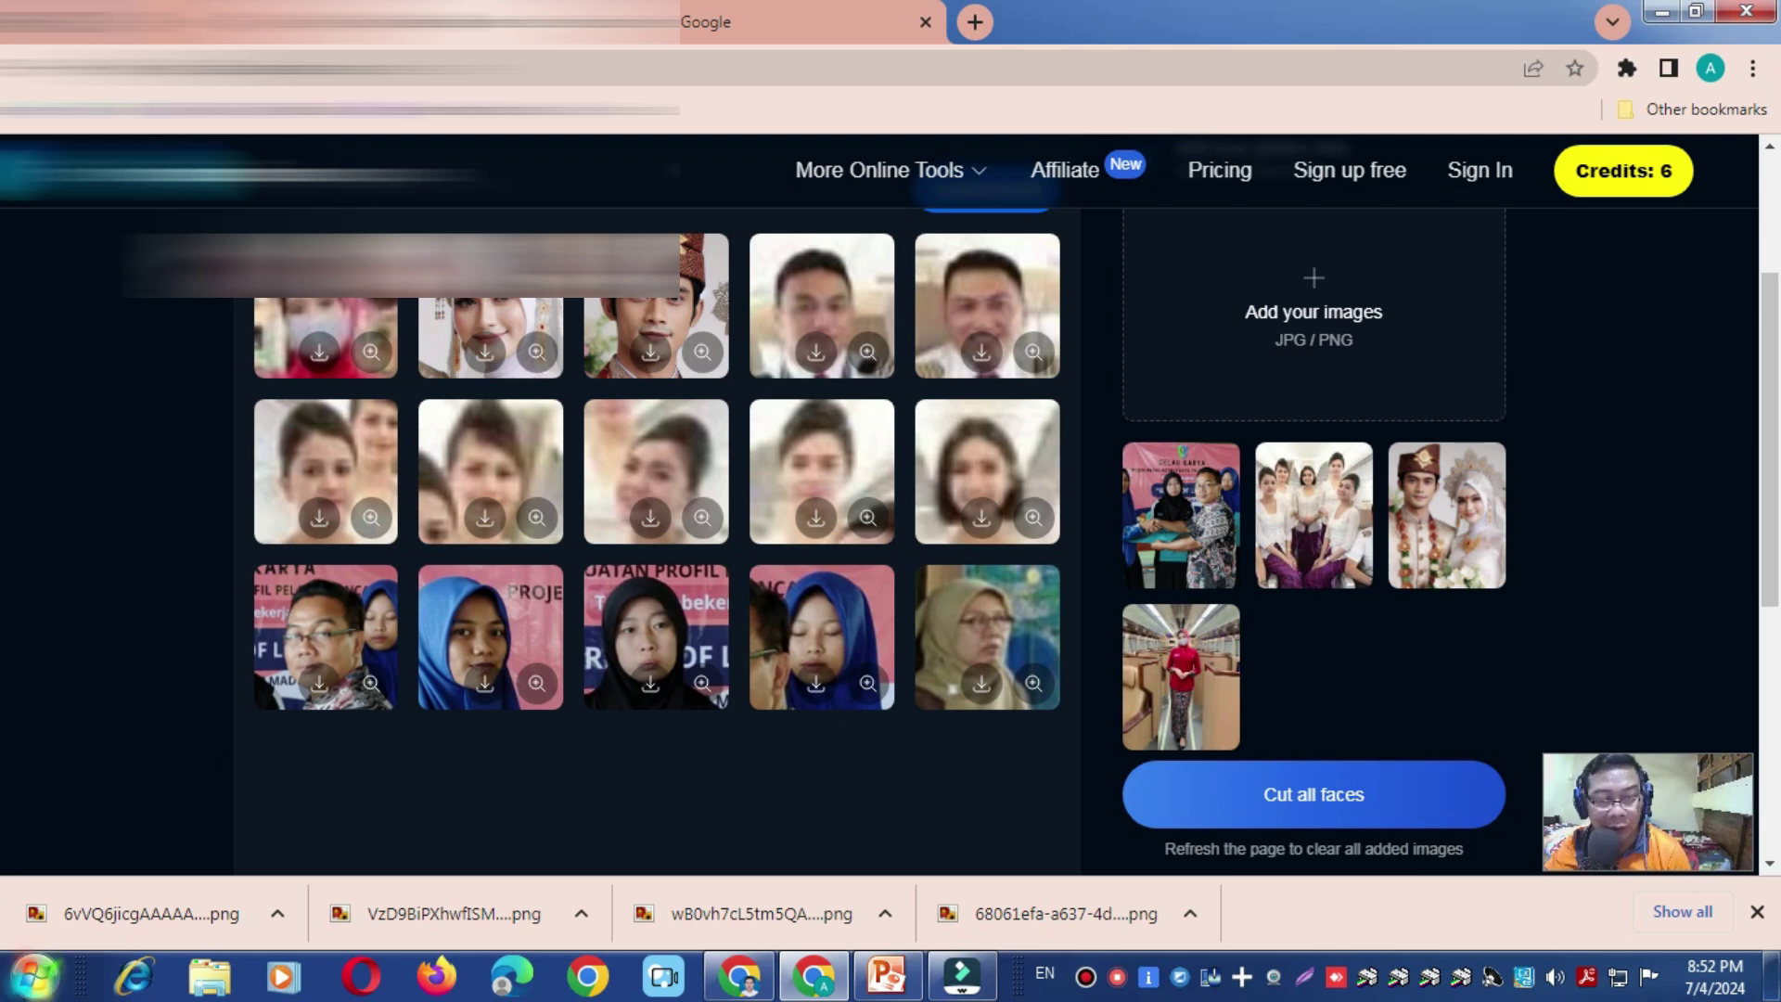
- Switch to Paint and open the wedding couple photo "WhatsApp Image 2024-06-07 at 22.21.38" from the Downloads folder
click(28, 985)
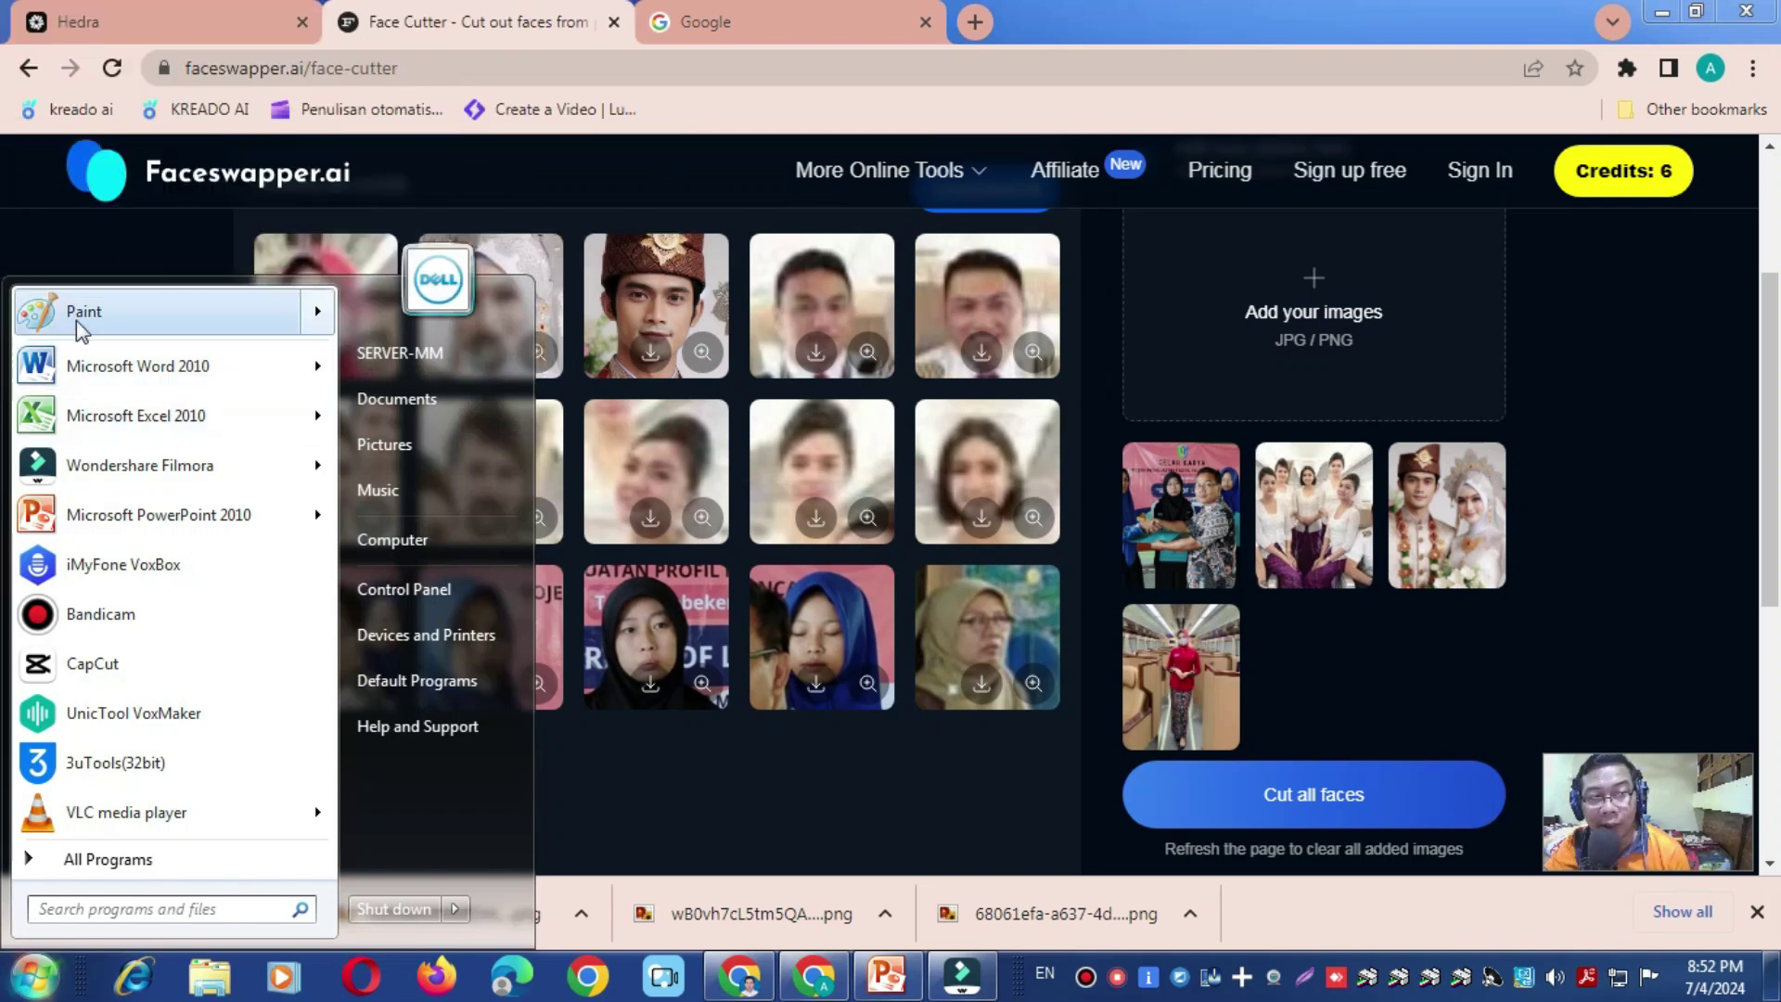
click(80, 320)
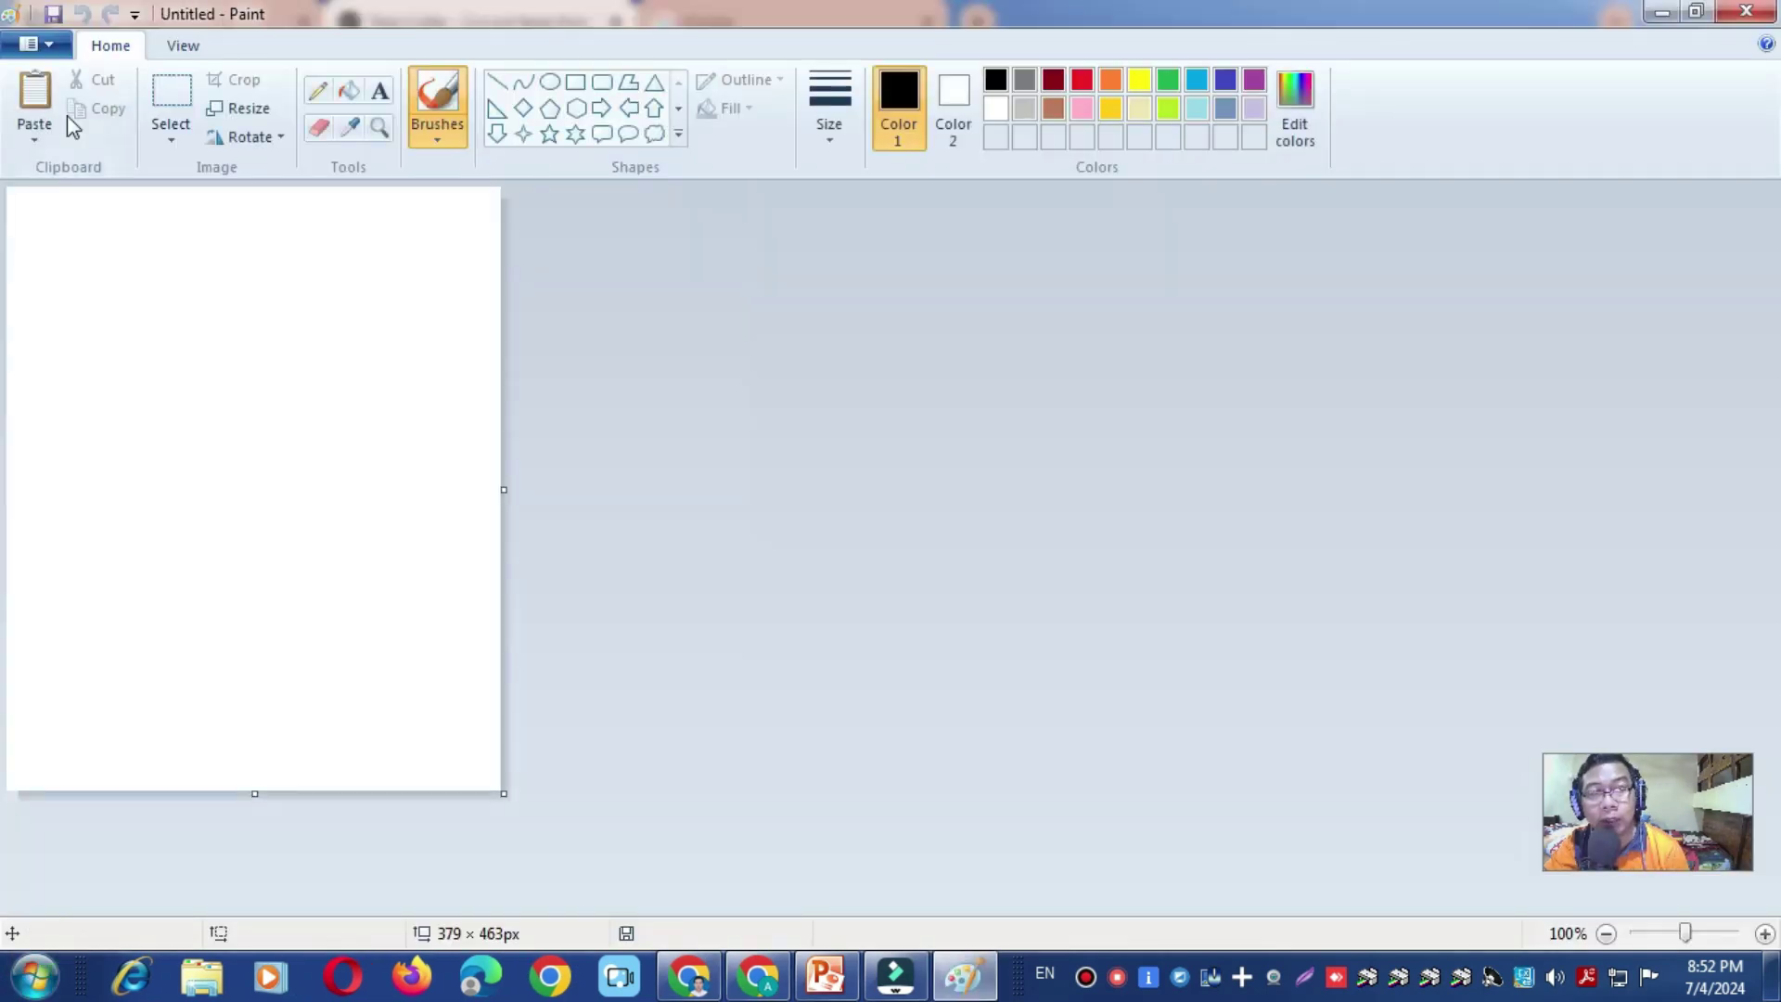
click(37, 43)
click(67, 145)
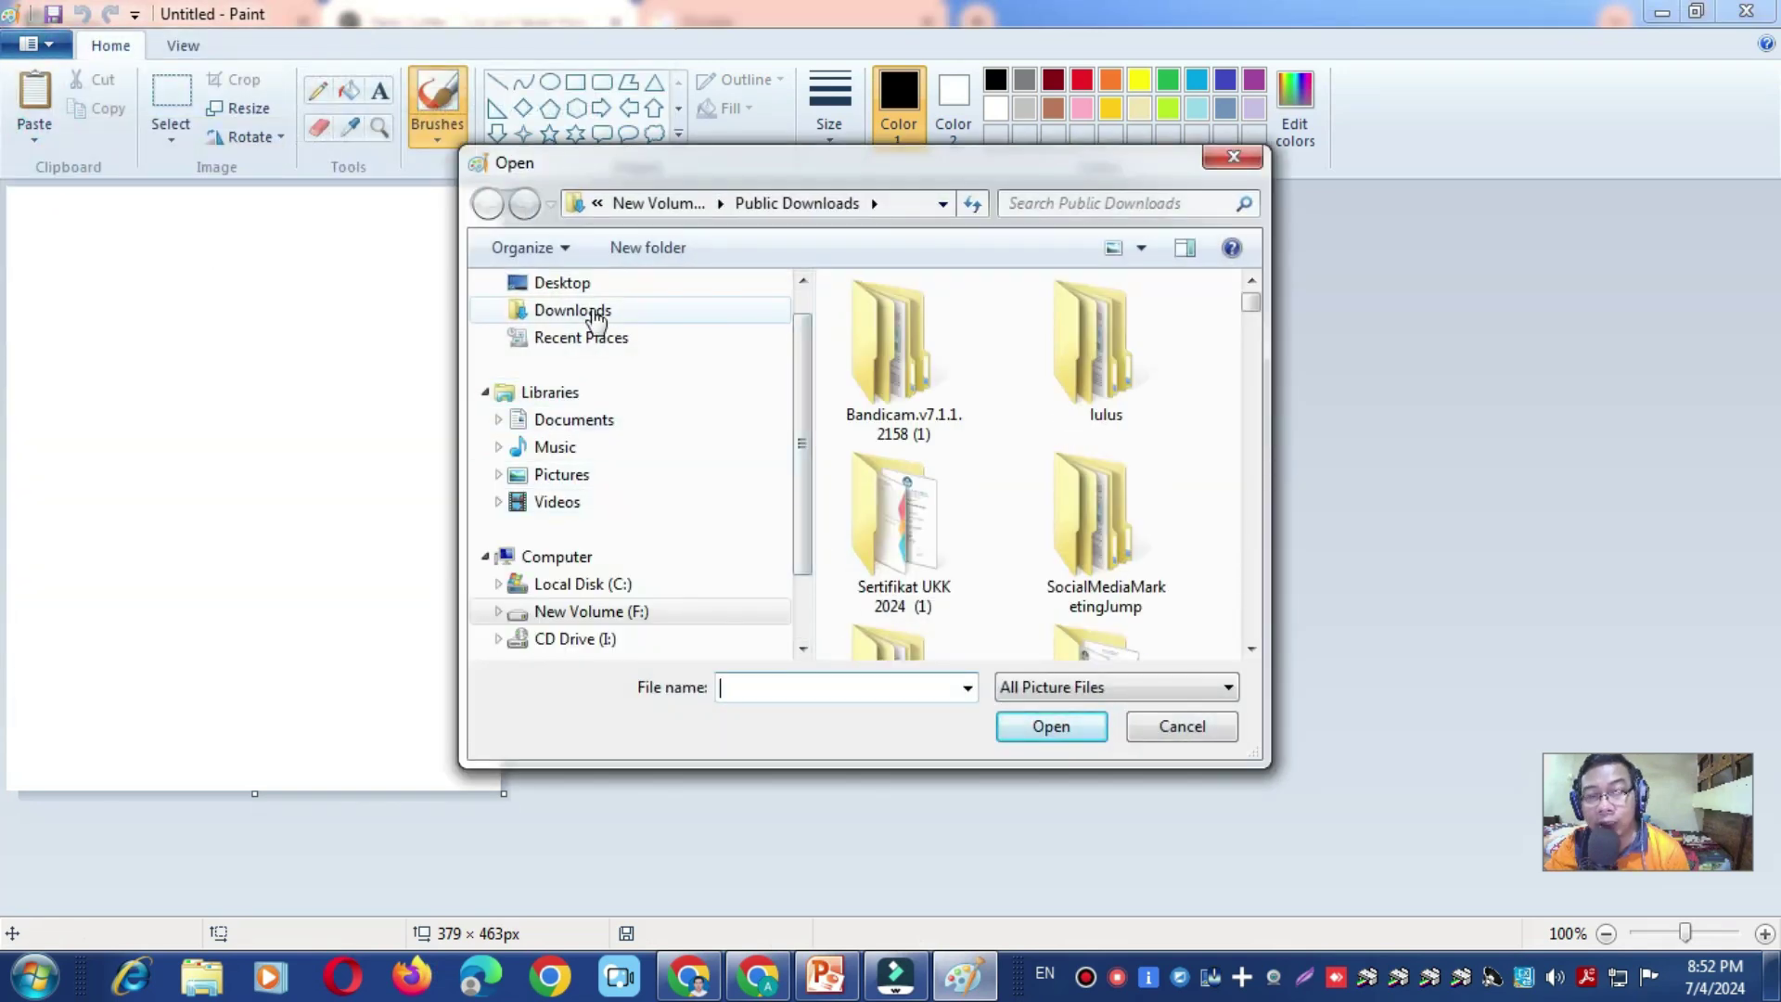
click(594, 311)
scroll(1050, 516, down, 8)
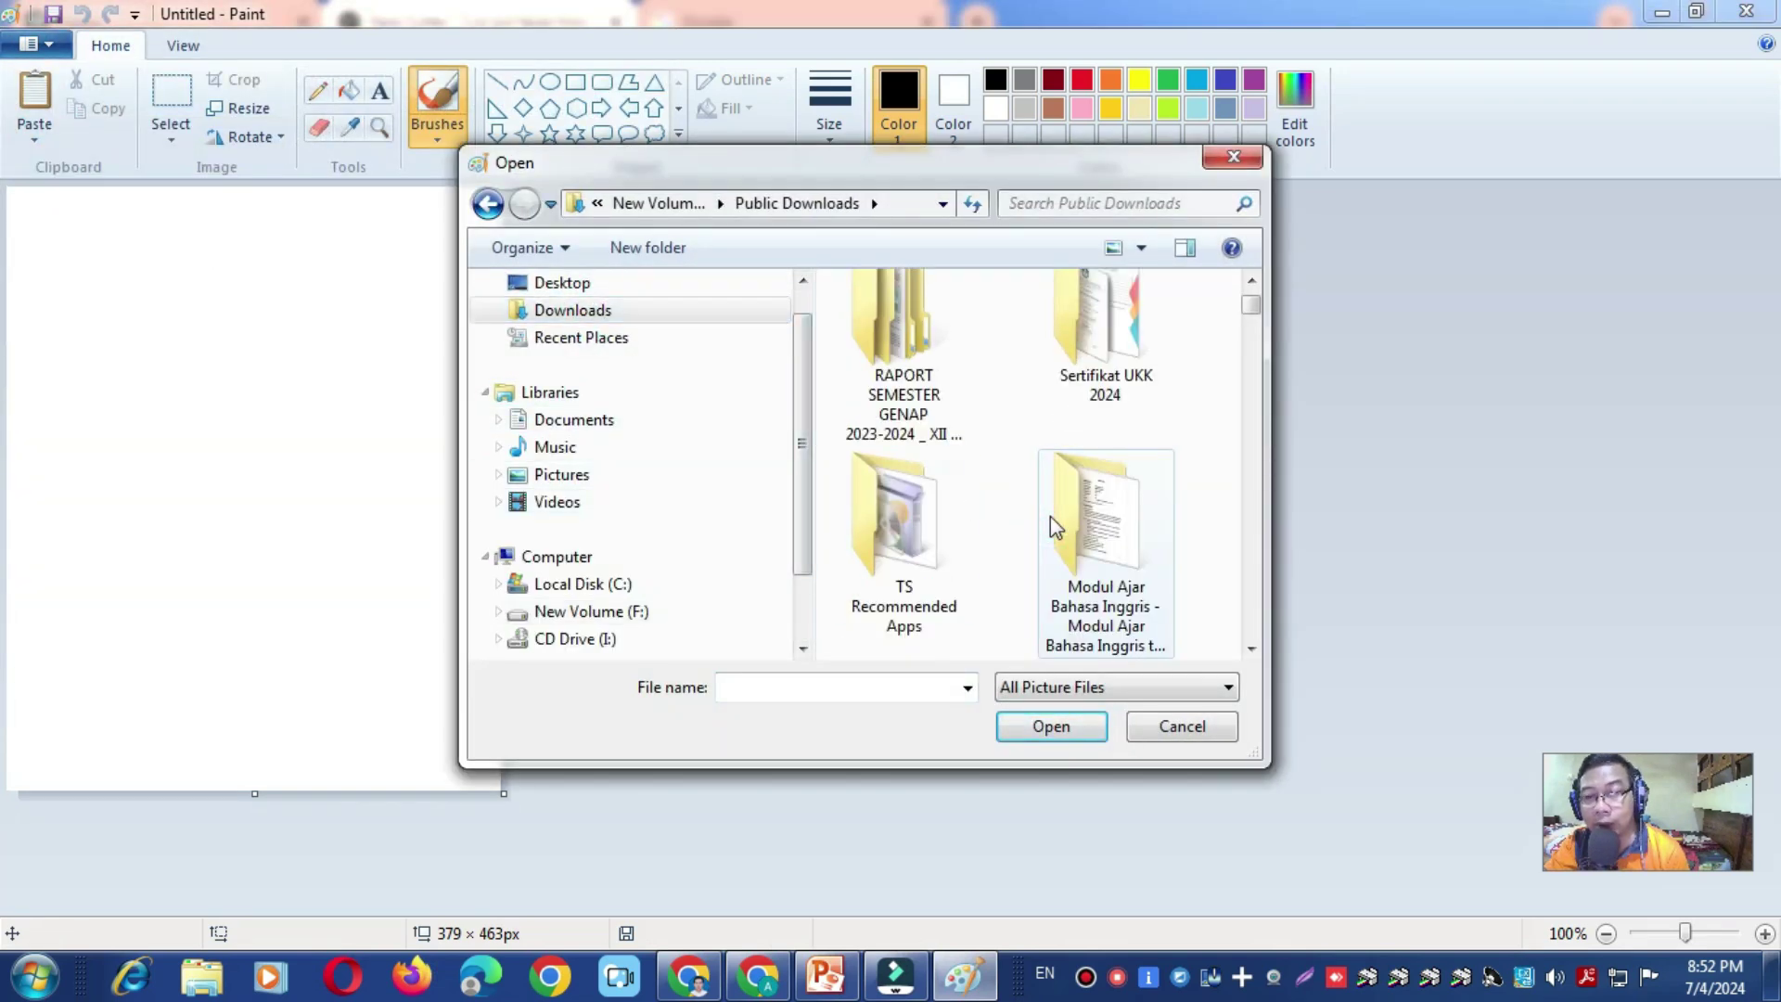
click(910, 525)
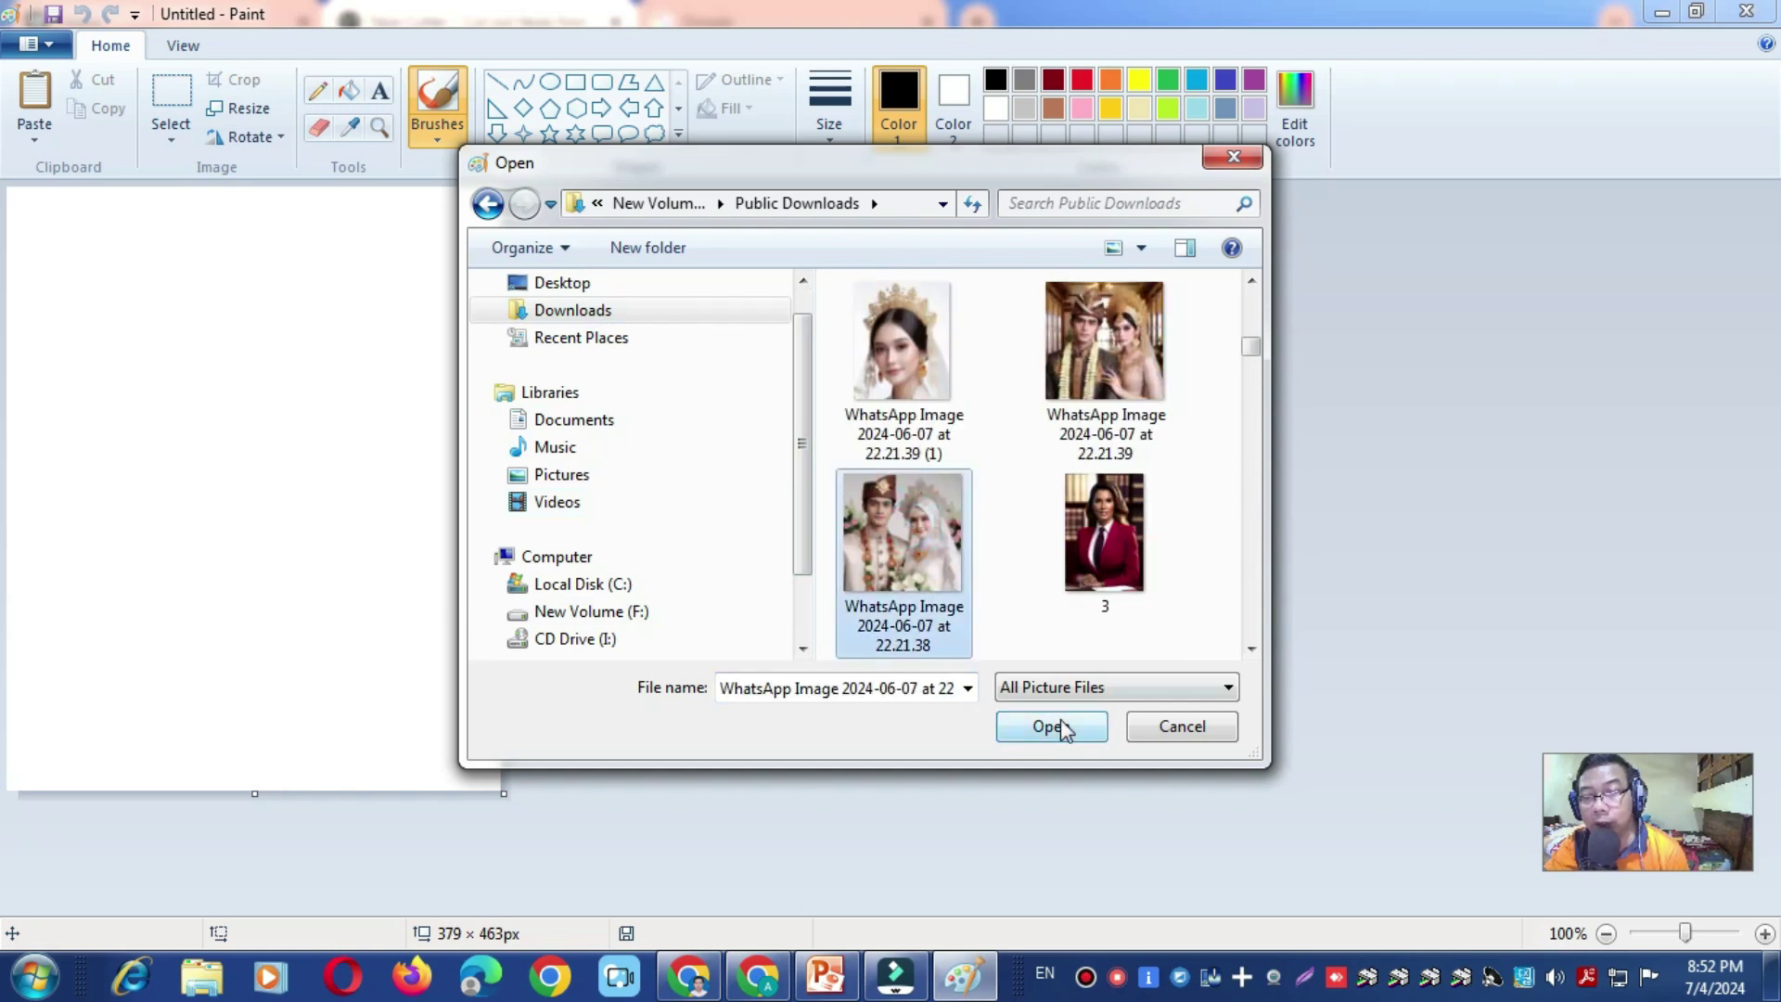
click(1051, 725)
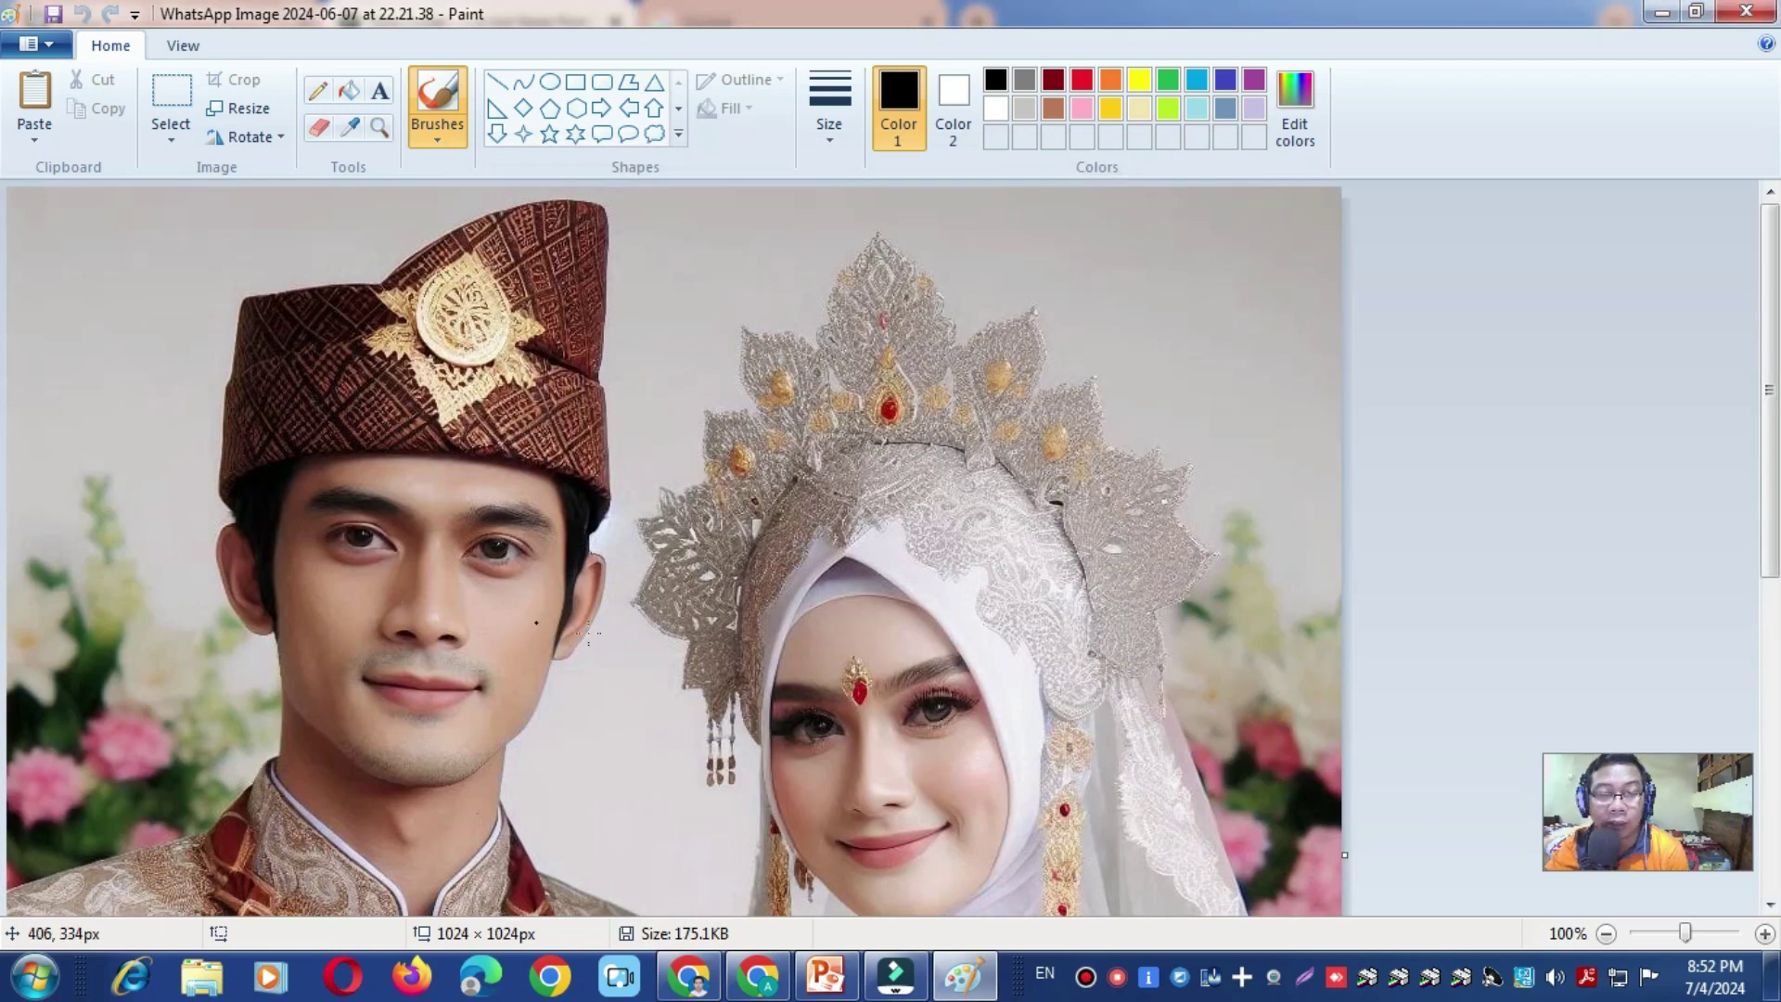
- Crop the photo to a rectangle of about 491 × 531 px around the man's head, and switch back to Chrome
click(1607, 933)
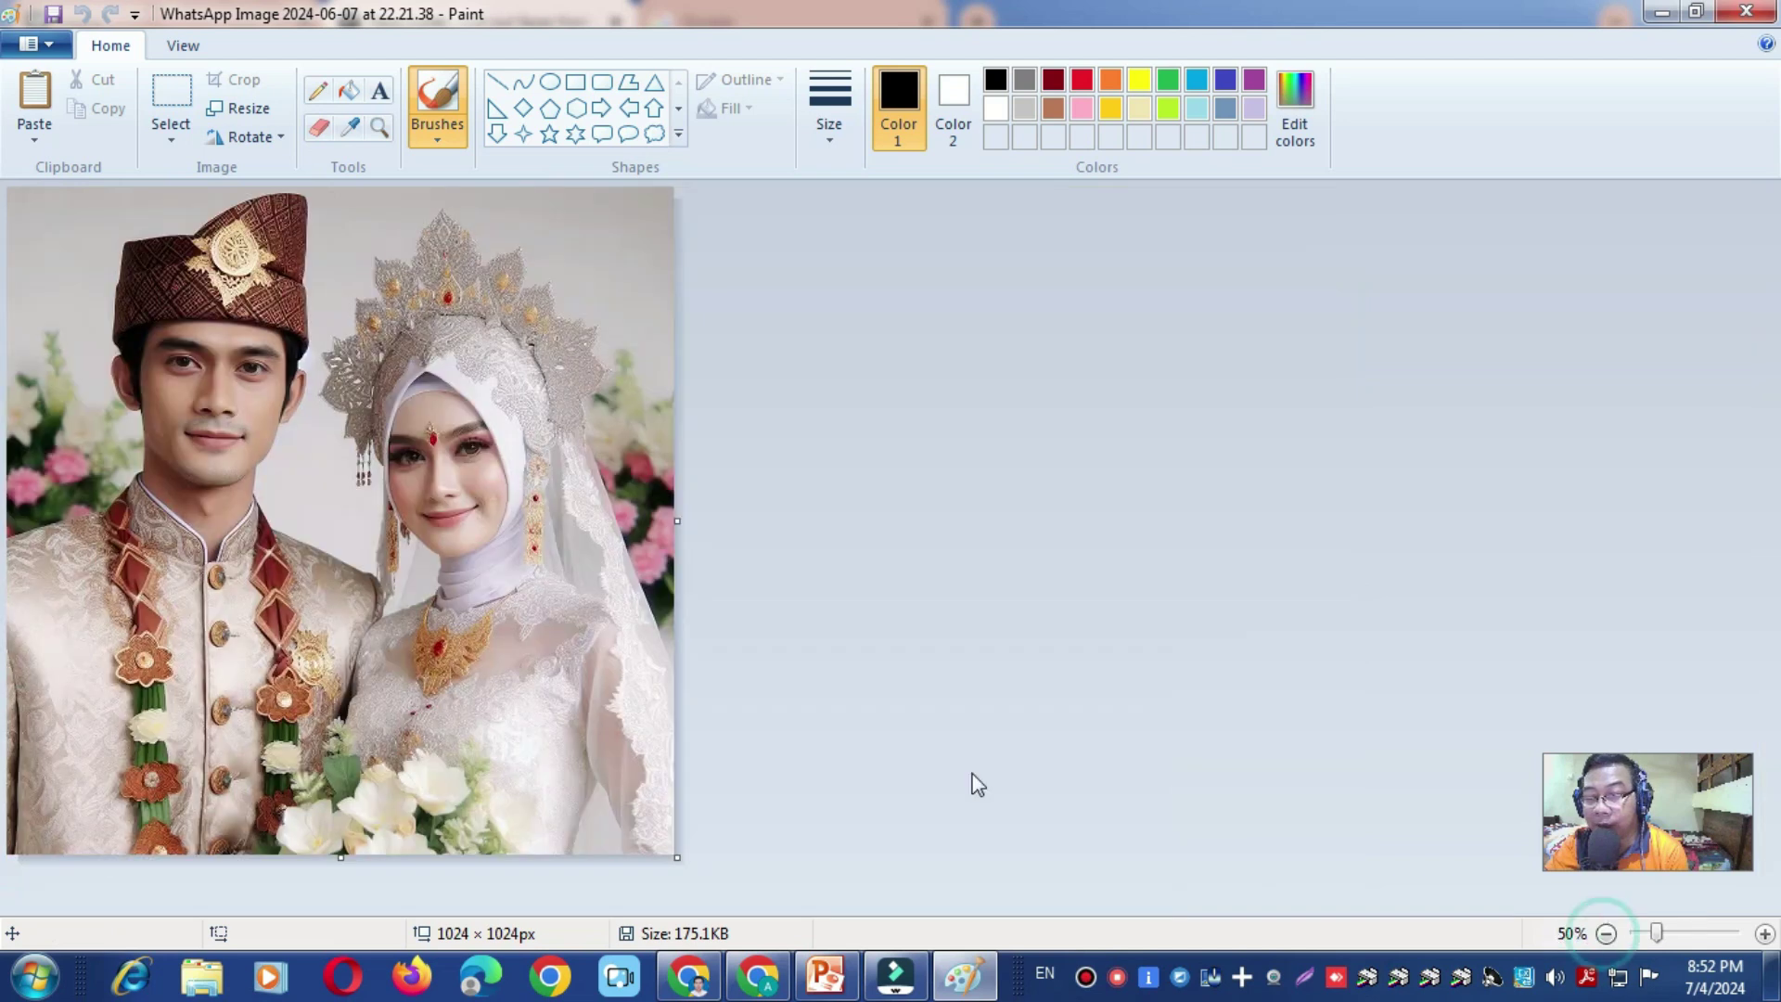
click(169, 85)
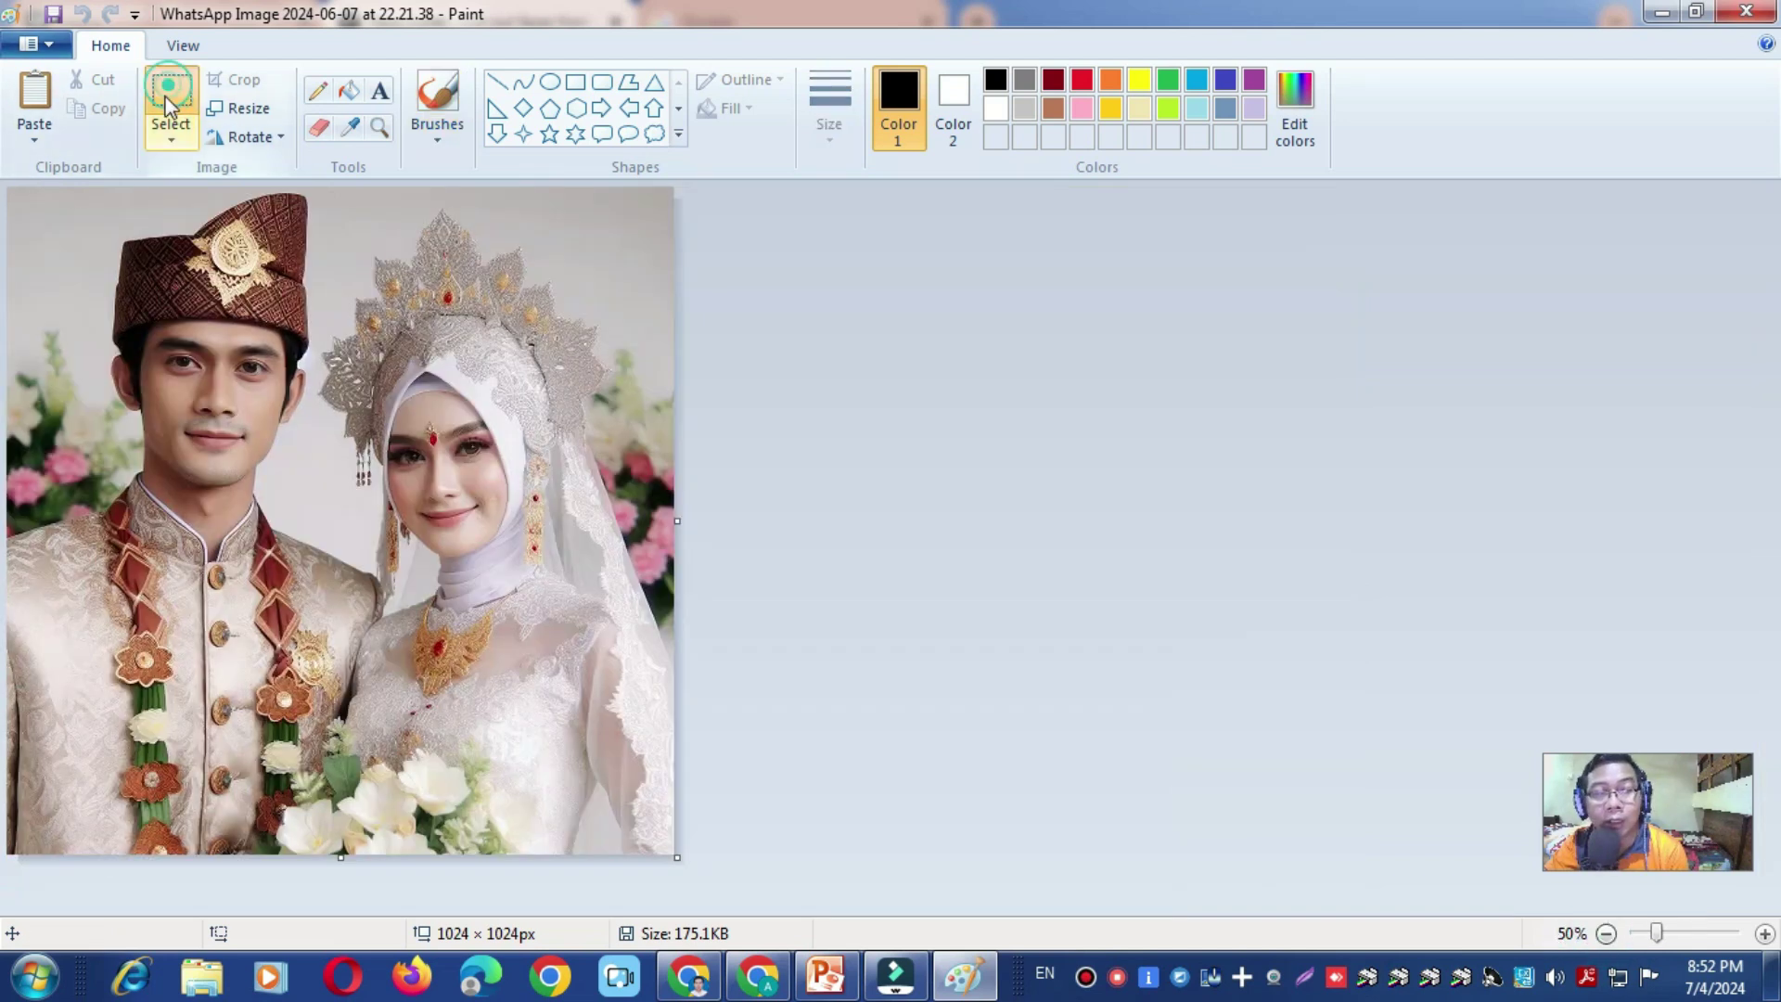
drag(46, 193, 365, 539)
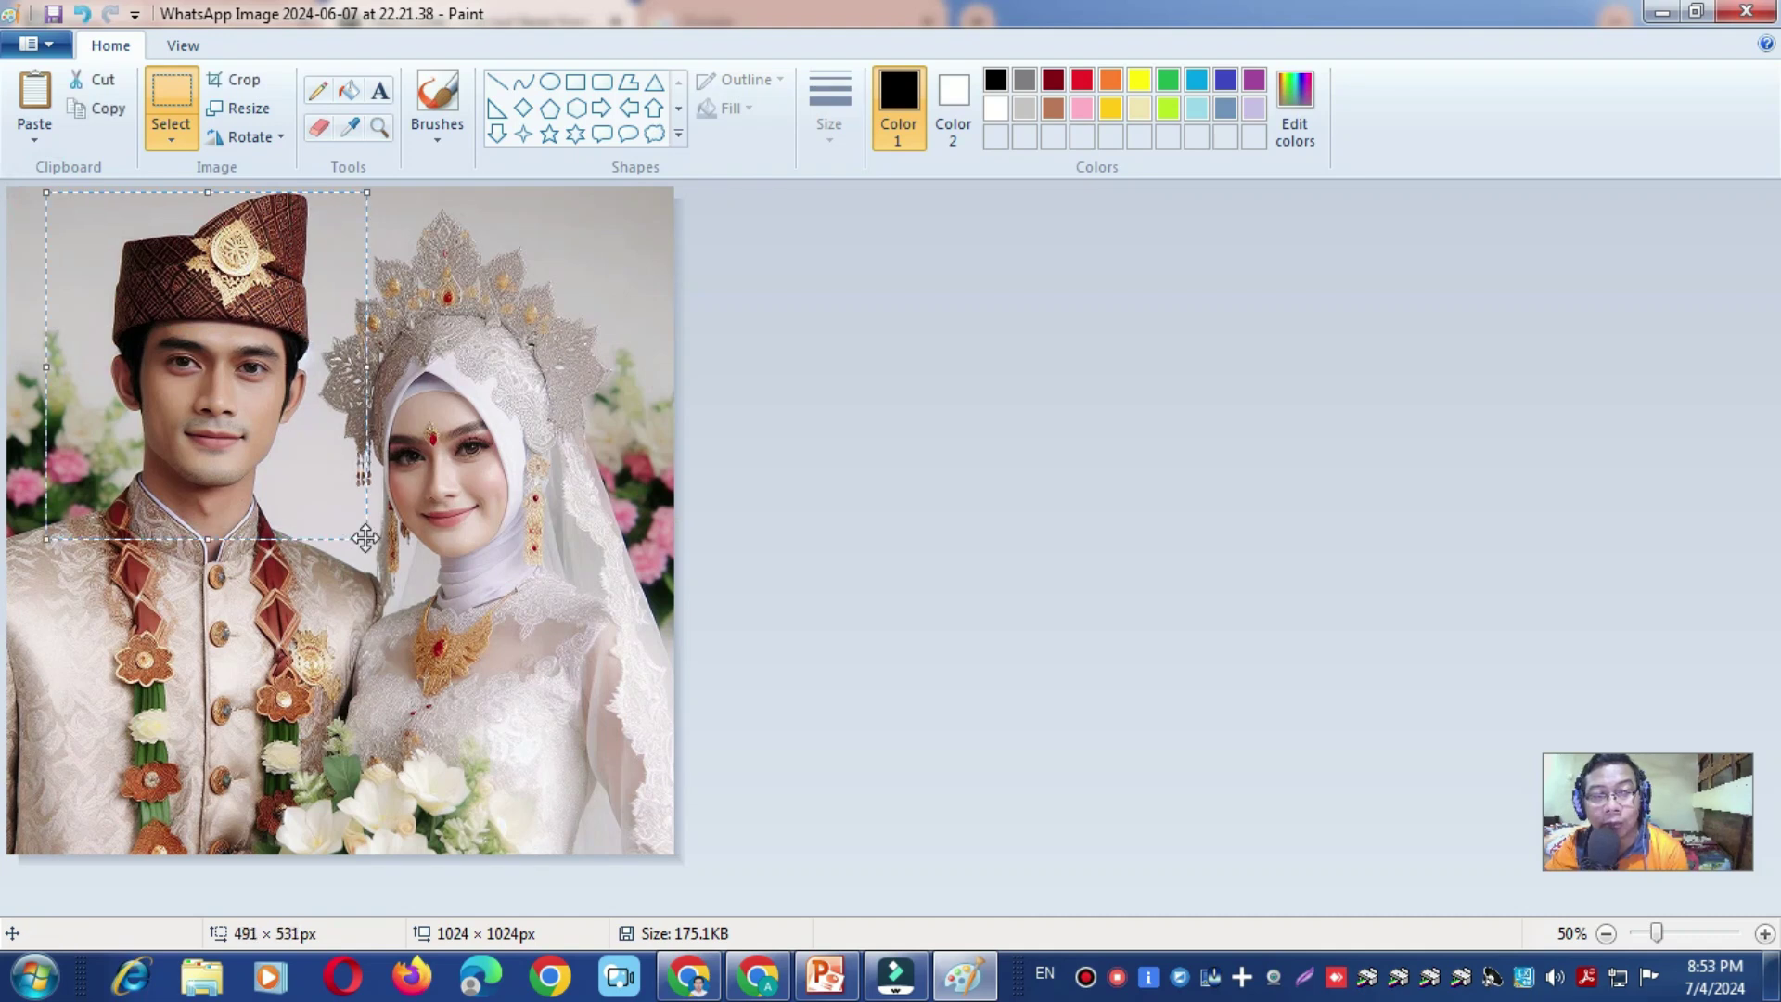
click(243, 88)
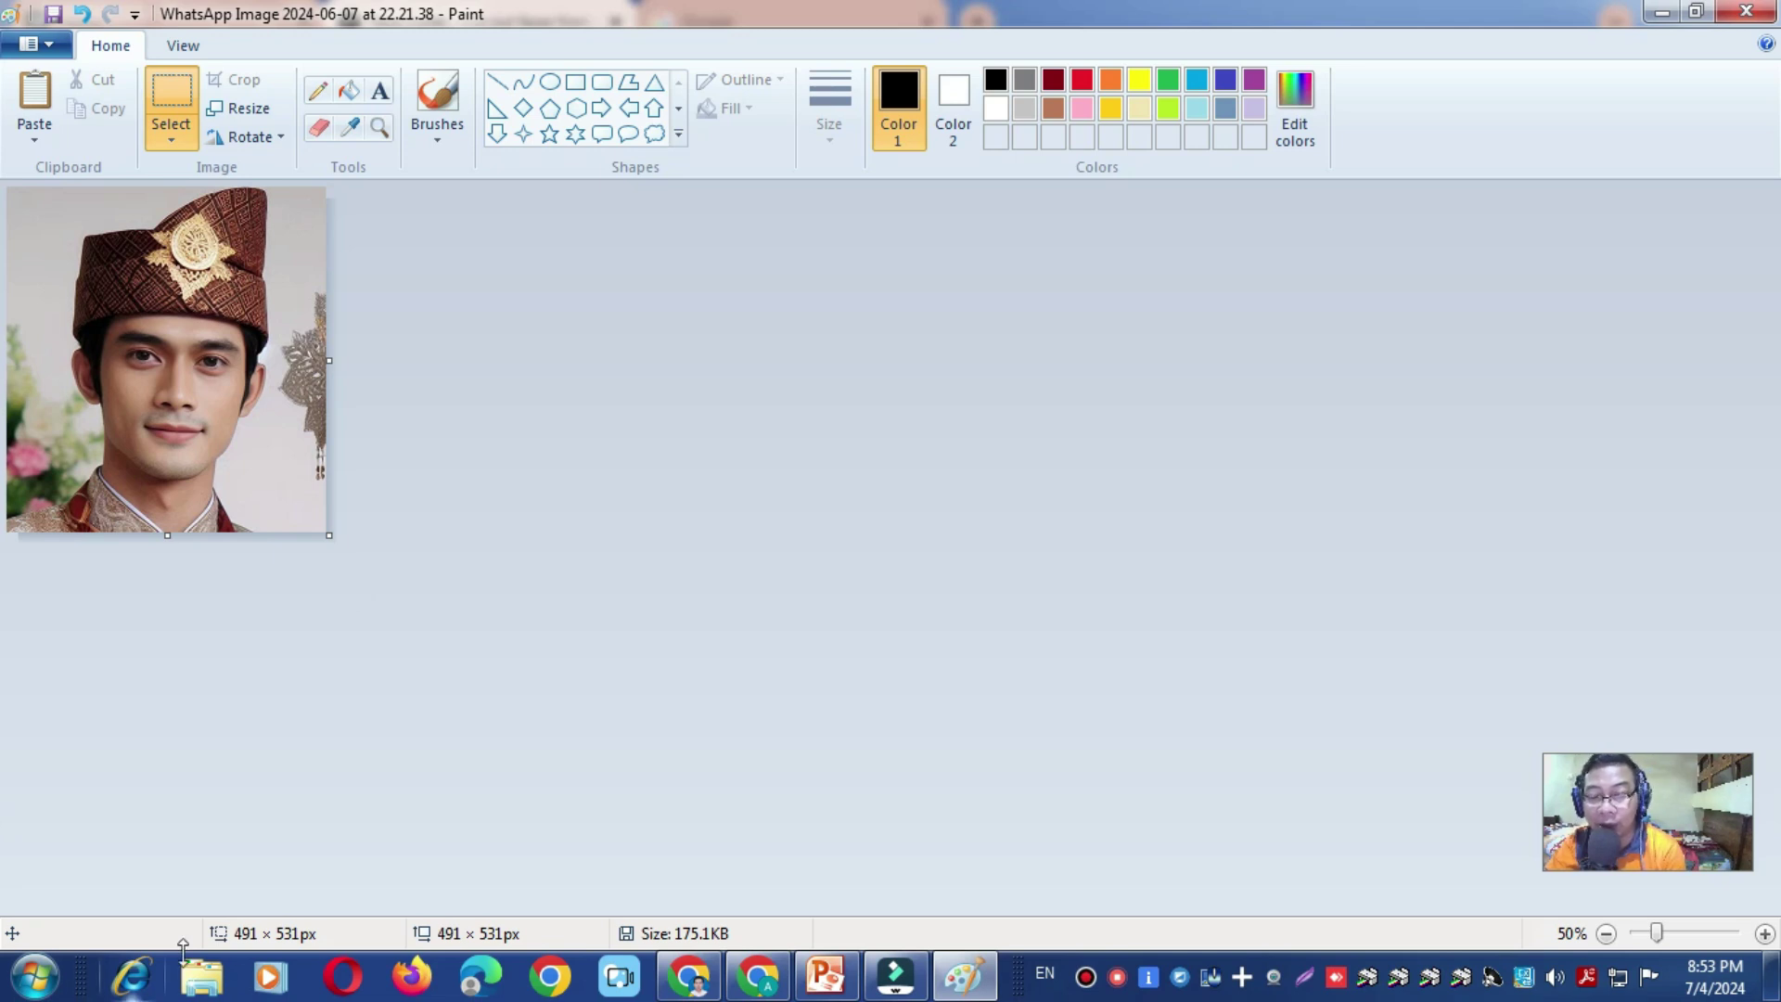
click(744, 983)
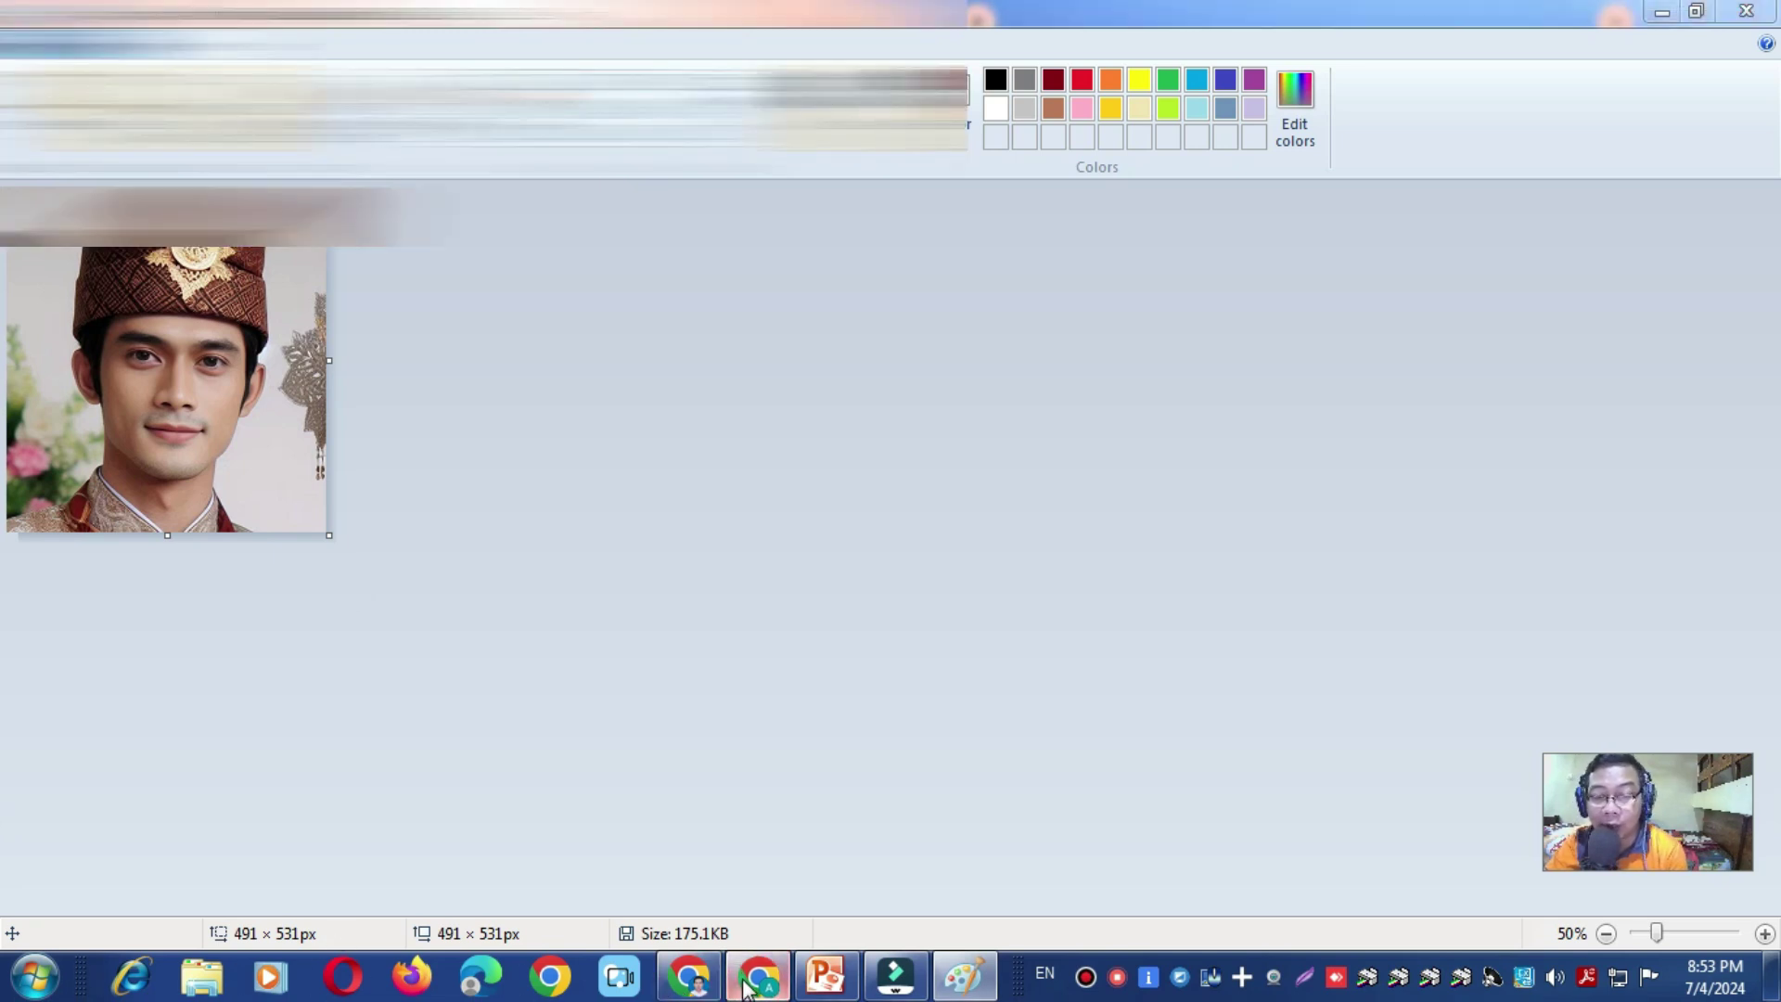